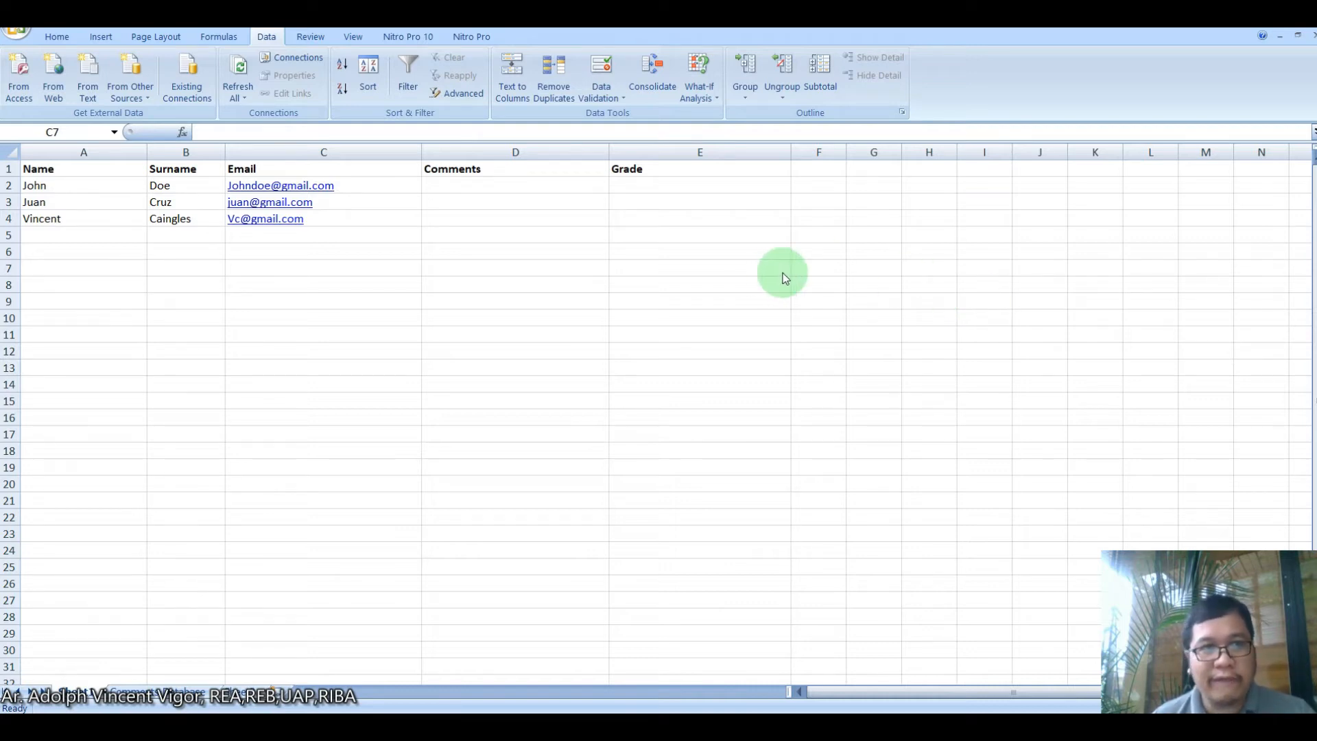
Step: Review the Name, Surname, Email, Comments and Grade column headings of the student list
{"action": "left_click", "coordinate": [72, 152]}
{"action": "left_click", "coordinate": [203, 301]}
{"action": "left_click", "coordinate": [80, 170]}
{"action": "left_click", "coordinate": [173, 172]}
{"action": "left_click", "coordinate": [396, 167]}
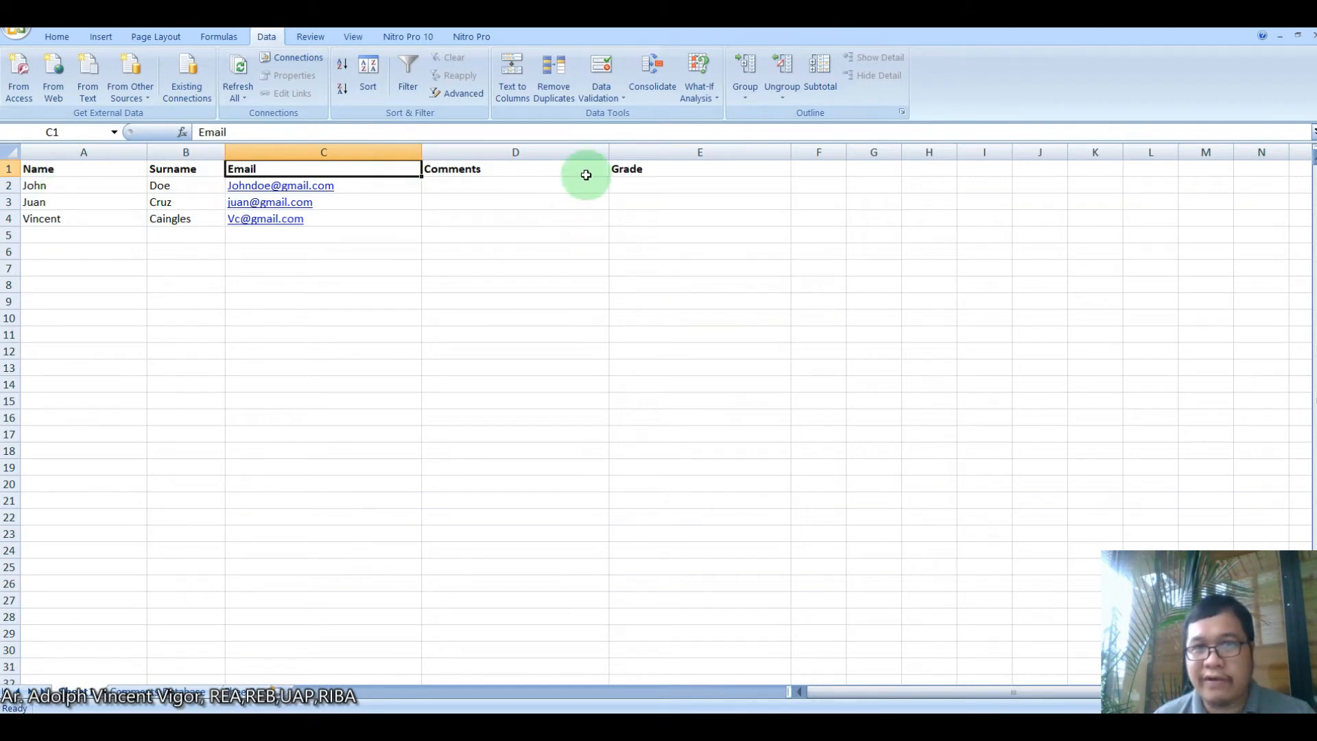
{"action": "left_click", "coordinate": [586, 170]}
{"action": "left_click", "coordinate": [706, 170]}
{"action": "left_click", "coordinate": [659, 362]}
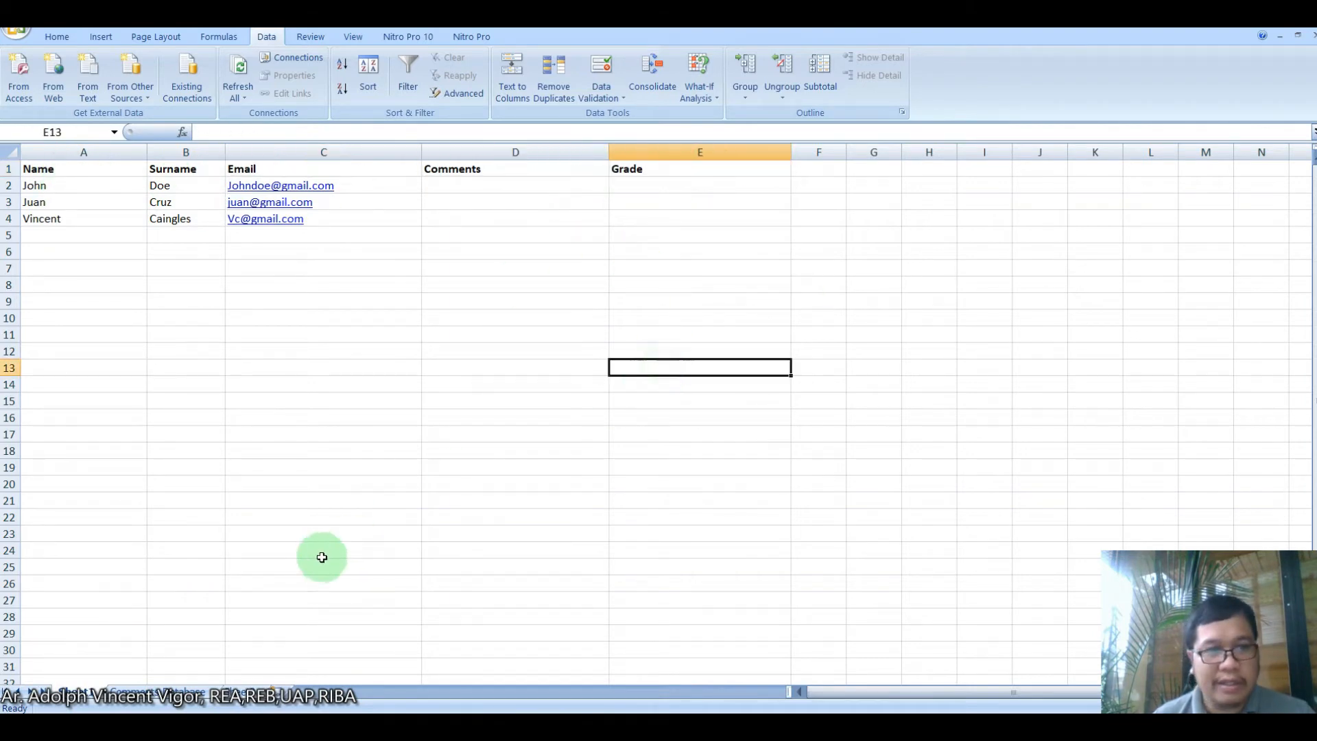
Step: Name the range of comments A2:A8 on the sheet with comments and grade marks as Comment
{"action": "left_click", "coordinate": [181, 690]}
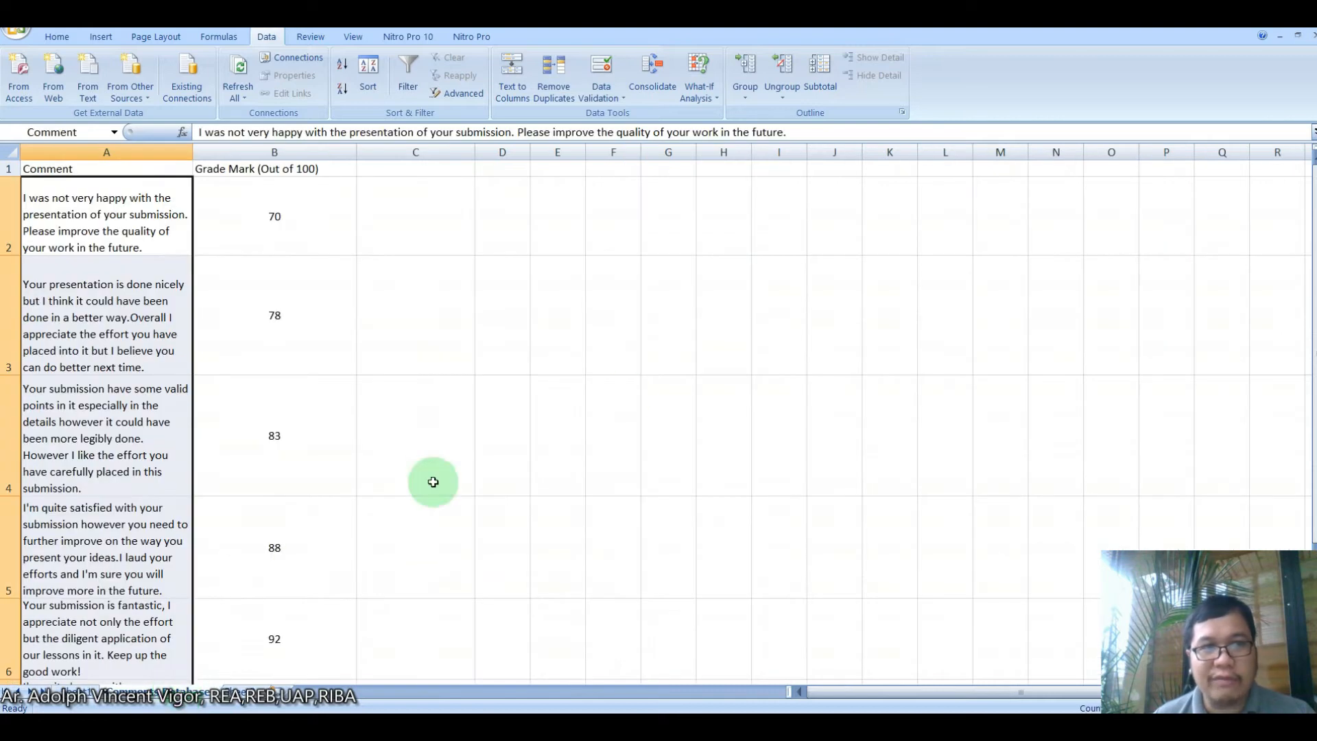
{"action": "scroll", "coordinate": [624, 396], "scroll_direction": "down", "scroll_amount": 3}
{"action": "left_click", "coordinate": [622, 477]}
{"action": "scroll", "coordinate": [46, 491], "scroll_direction": "up", "scroll_amount": 3}
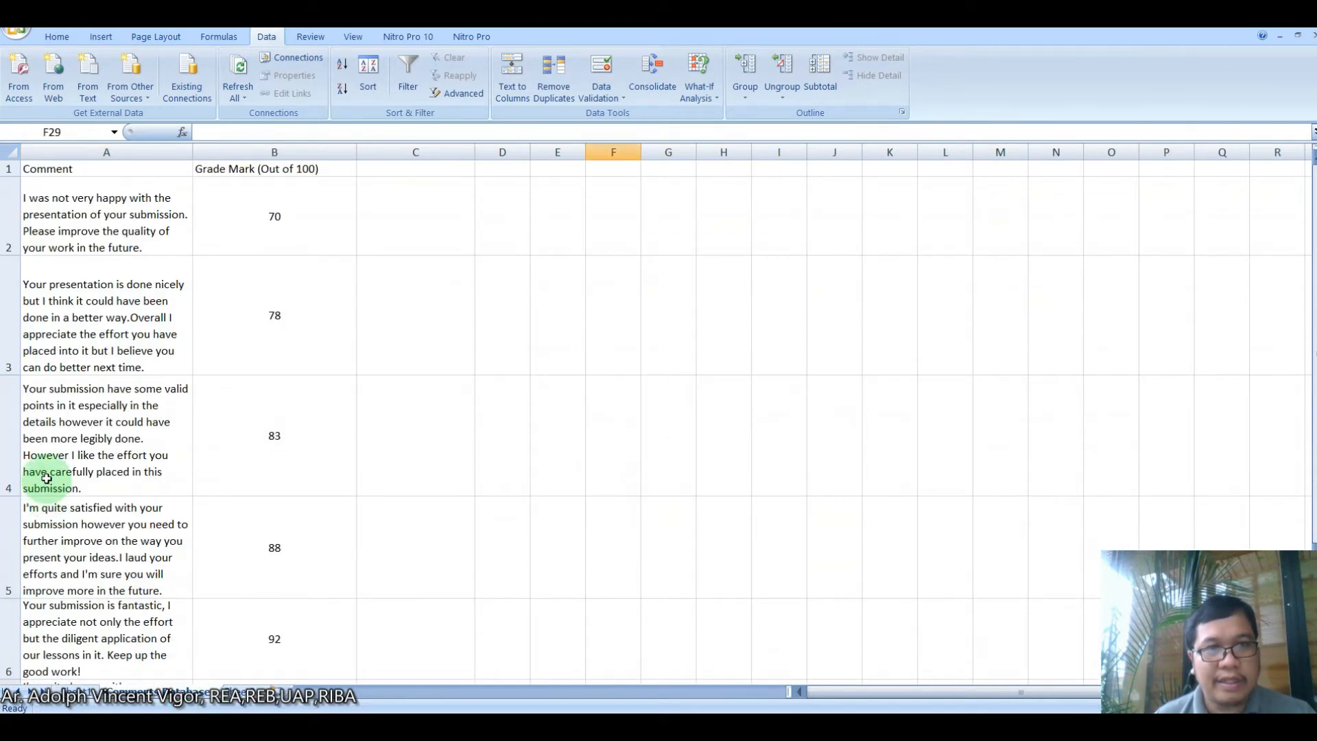
{"action": "left_click", "coordinate": [103, 221]}
{"action": "scroll", "coordinate": [191, 375], "scroll_direction": "down", "scroll_amount": 2}
{"action": "scroll", "coordinate": [191, 374], "scroll_direction": "up", "scroll_amount": 2}
{"action": "scroll", "coordinate": [191, 375], "scroll_direction": "down", "scroll_amount": 1}
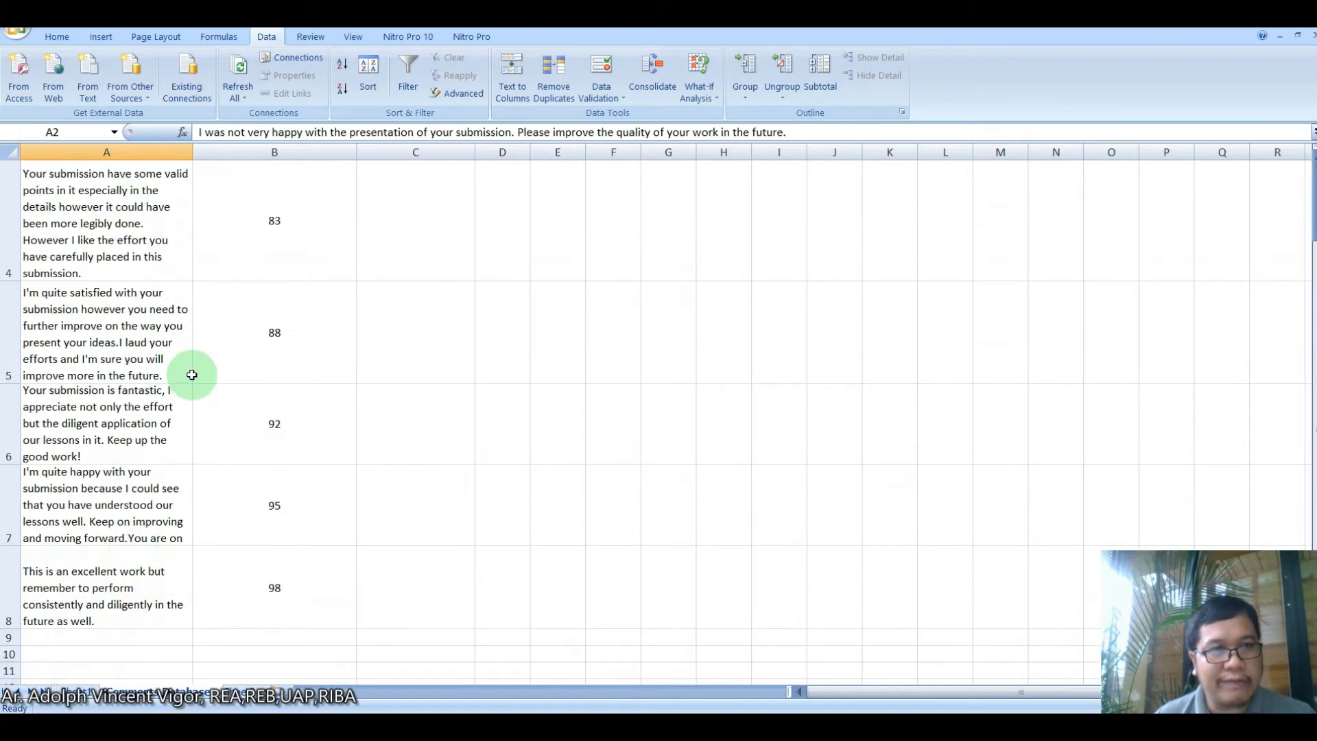
{"action": "left_click", "coordinate": [129, 588], "text": "shift"}
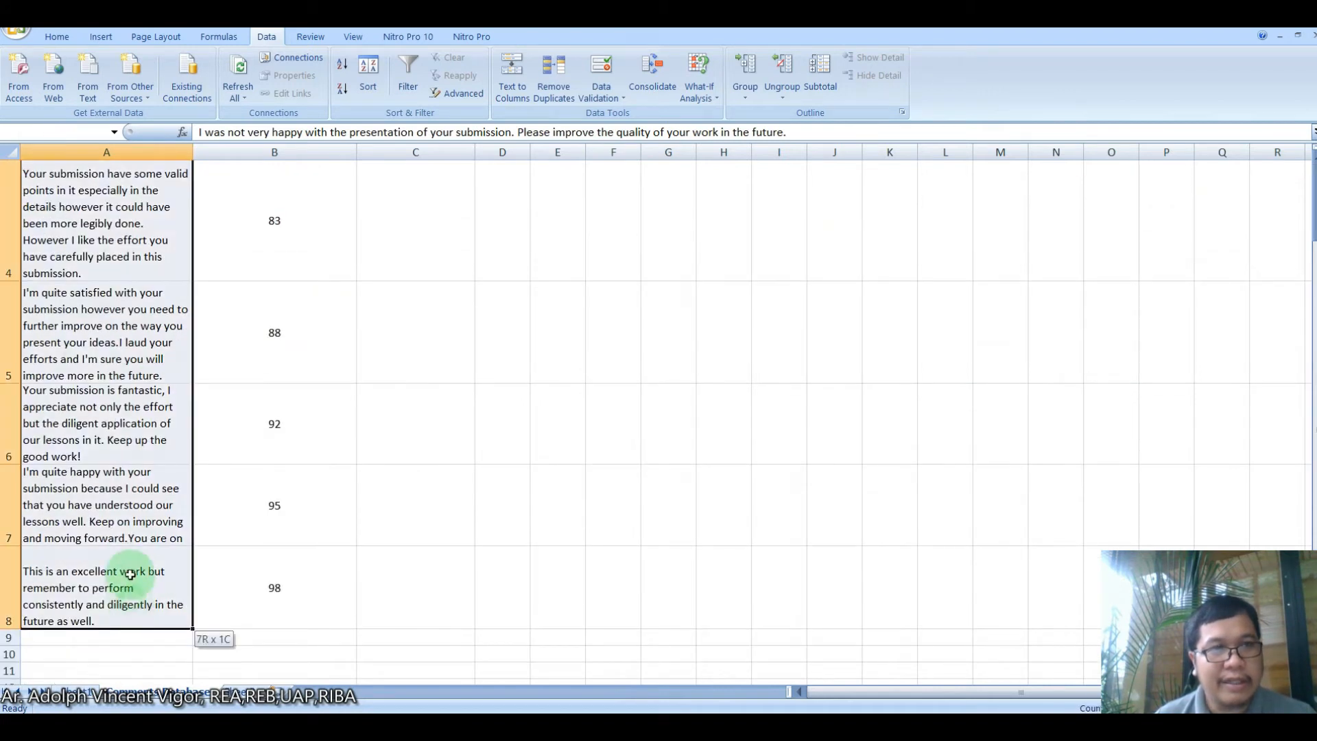
{"action": "left_click", "coordinate": [94, 130]}
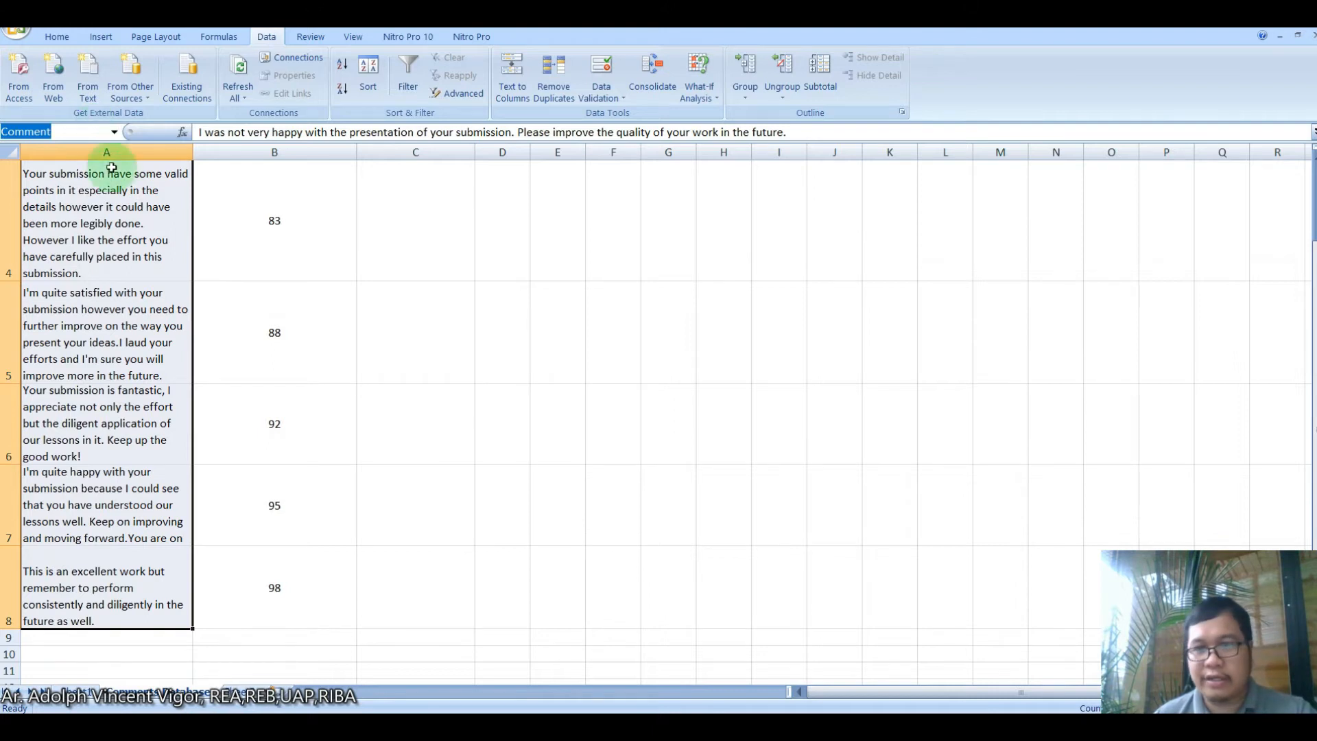
{"action": "key", "text": "Return"}
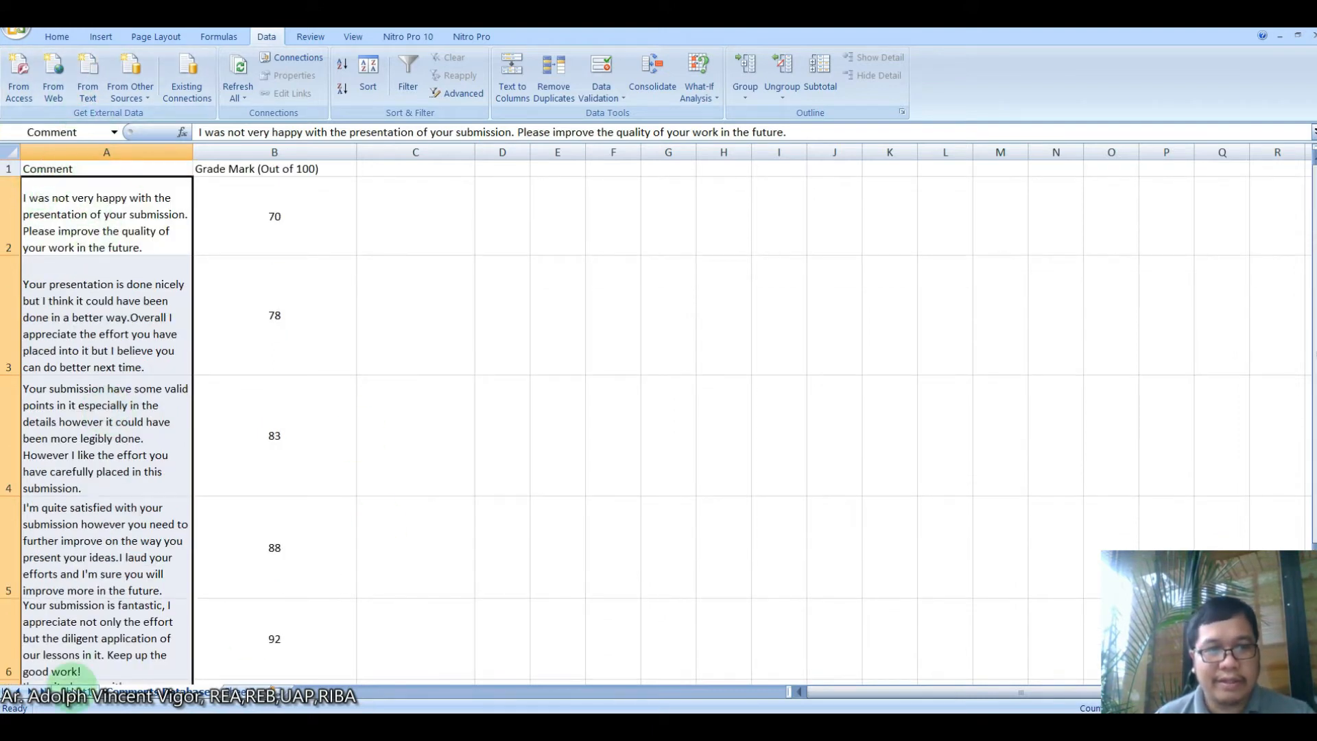
Step: Apply list data validation with an in-cell dropdown and the source =Comment to the student sheet's Comments column
{"action": "left_click", "coordinate": [72, 691]}
{"action": "left_click", "coordinate": [423, 434]}
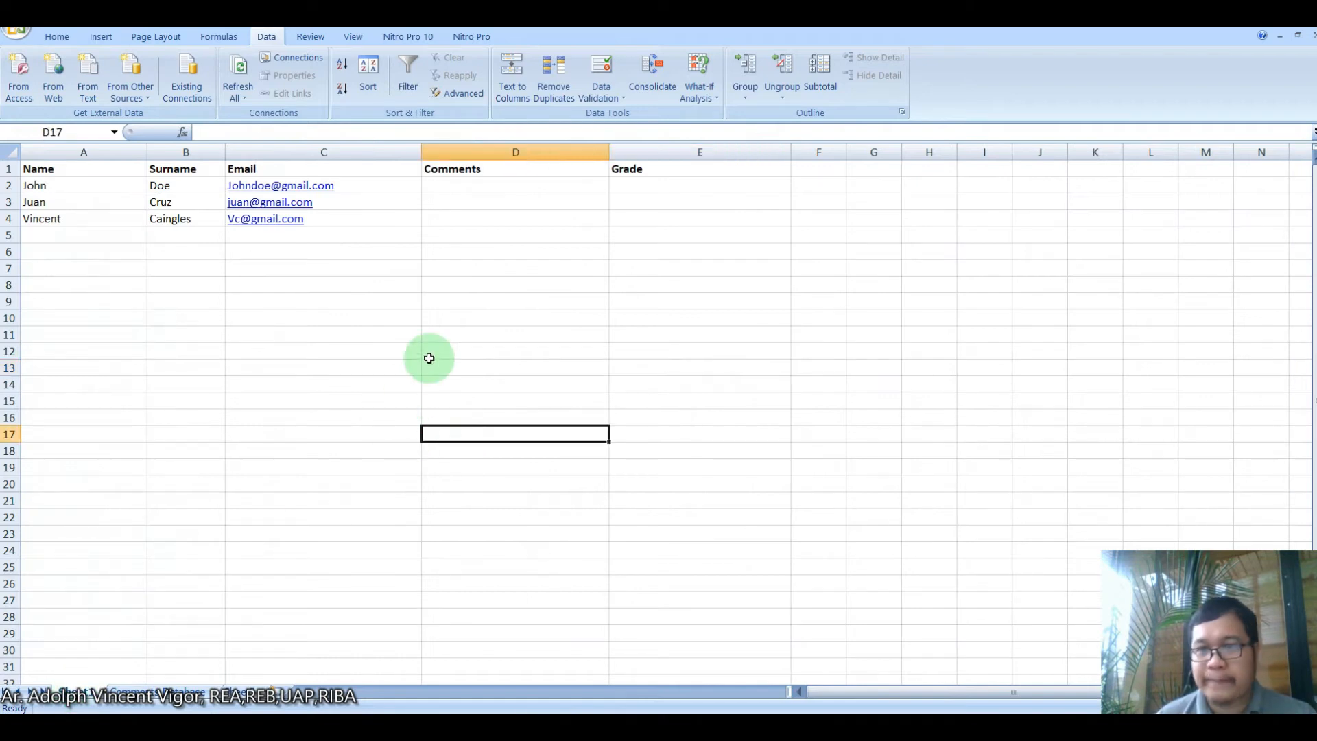
{"action": "left_click", "coordinate": [509, 152]}
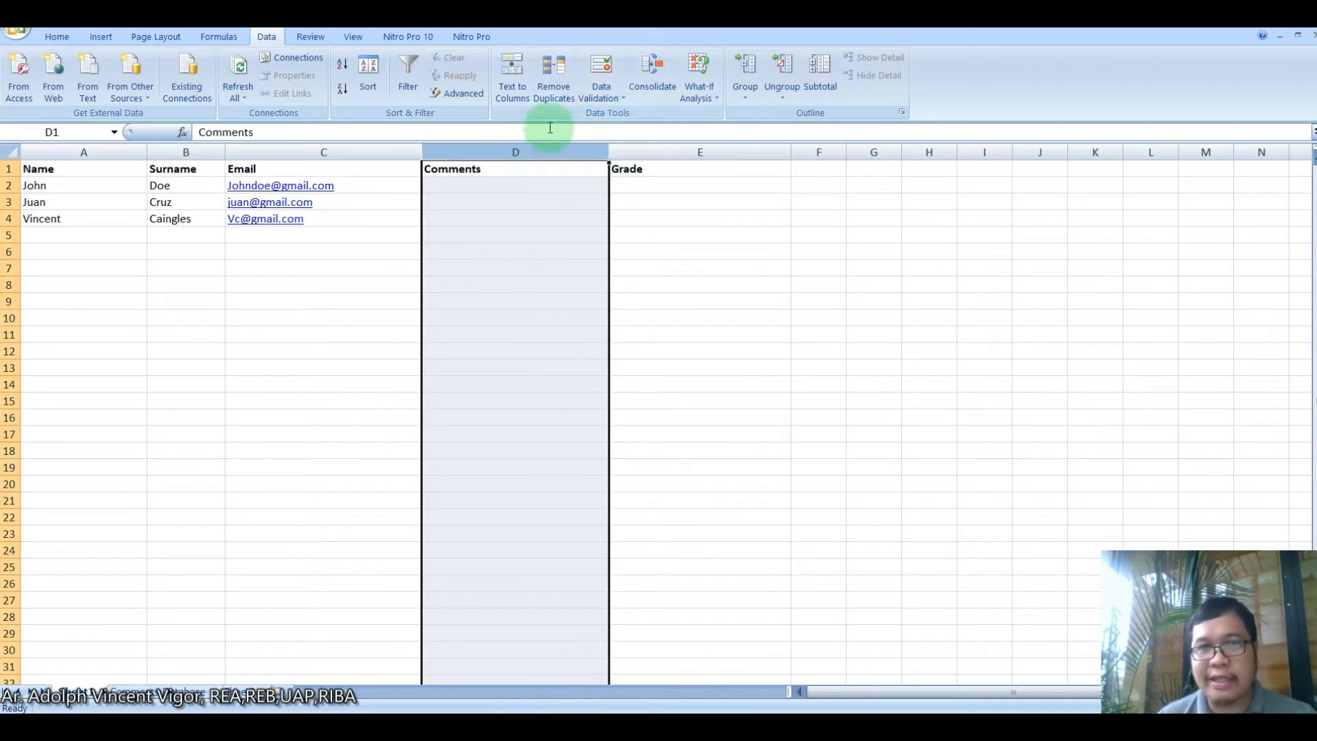
{"action": "left_click", "coordinate": [619, 100]}
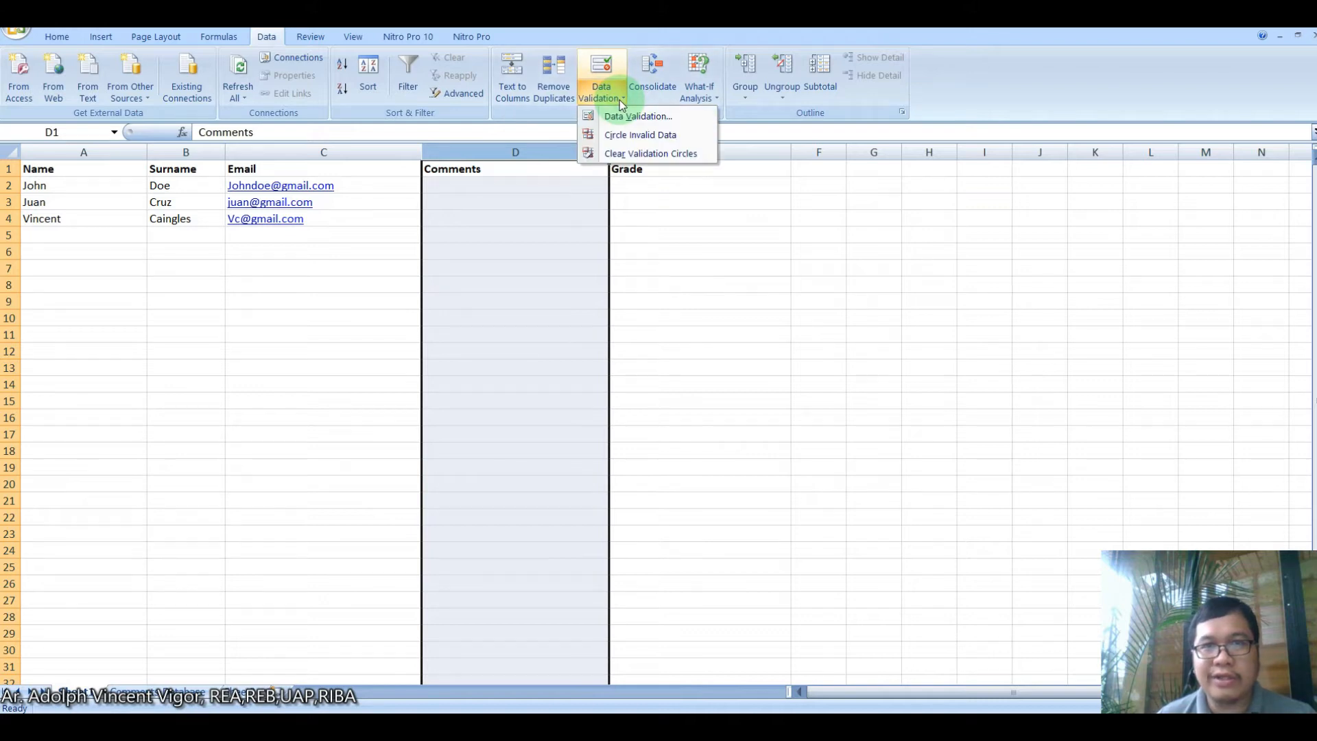
{"action": "left_click", "coordinate": [638, 115]}
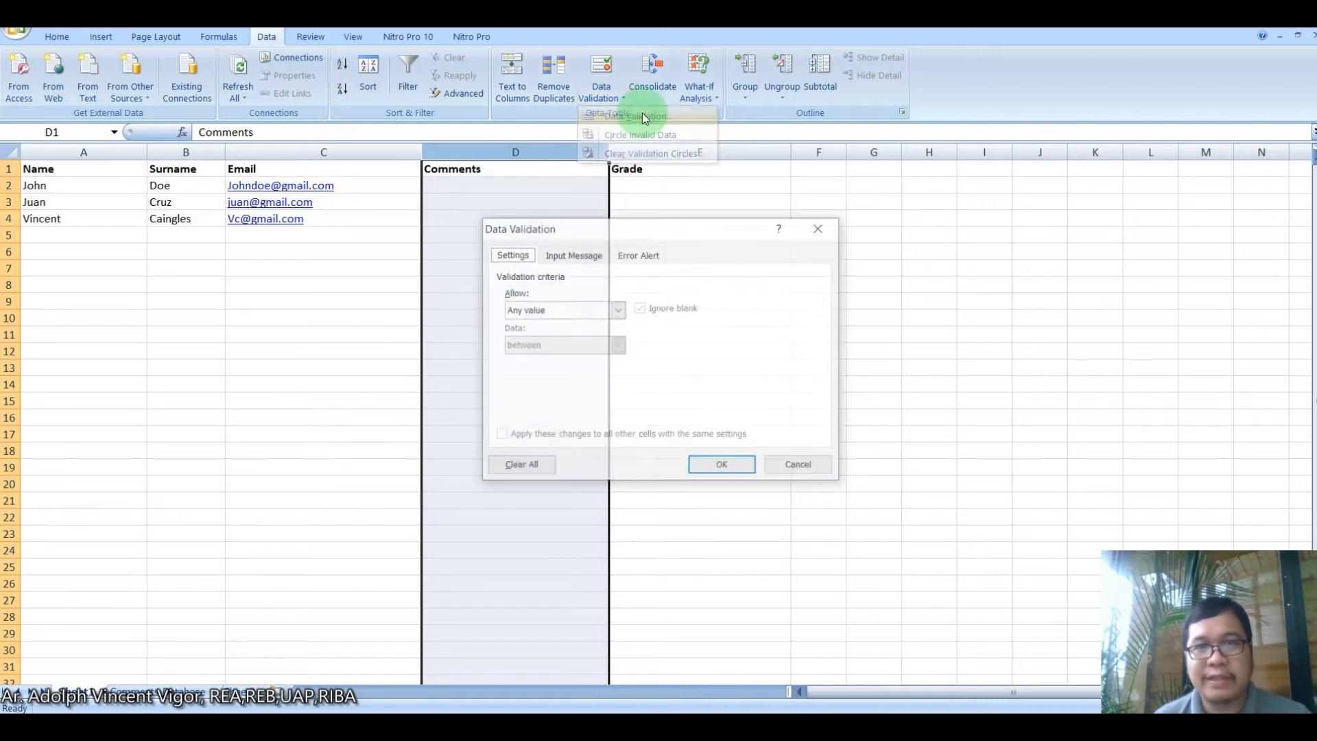
{"action": "left_click", "coordinate": [616, 312]}
{"action": "left_click", "coordinate": [614, 351]}
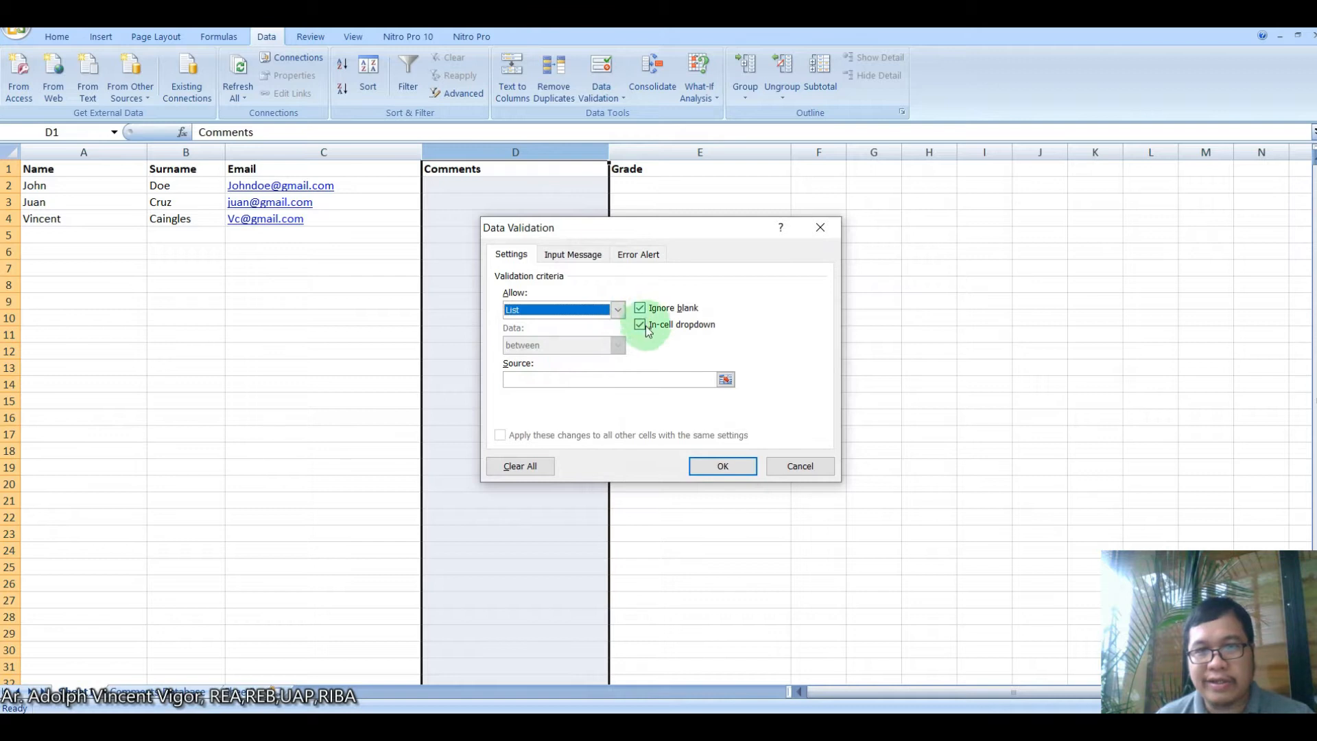
{"action": "left_click", "coordinate": [593, 383]}
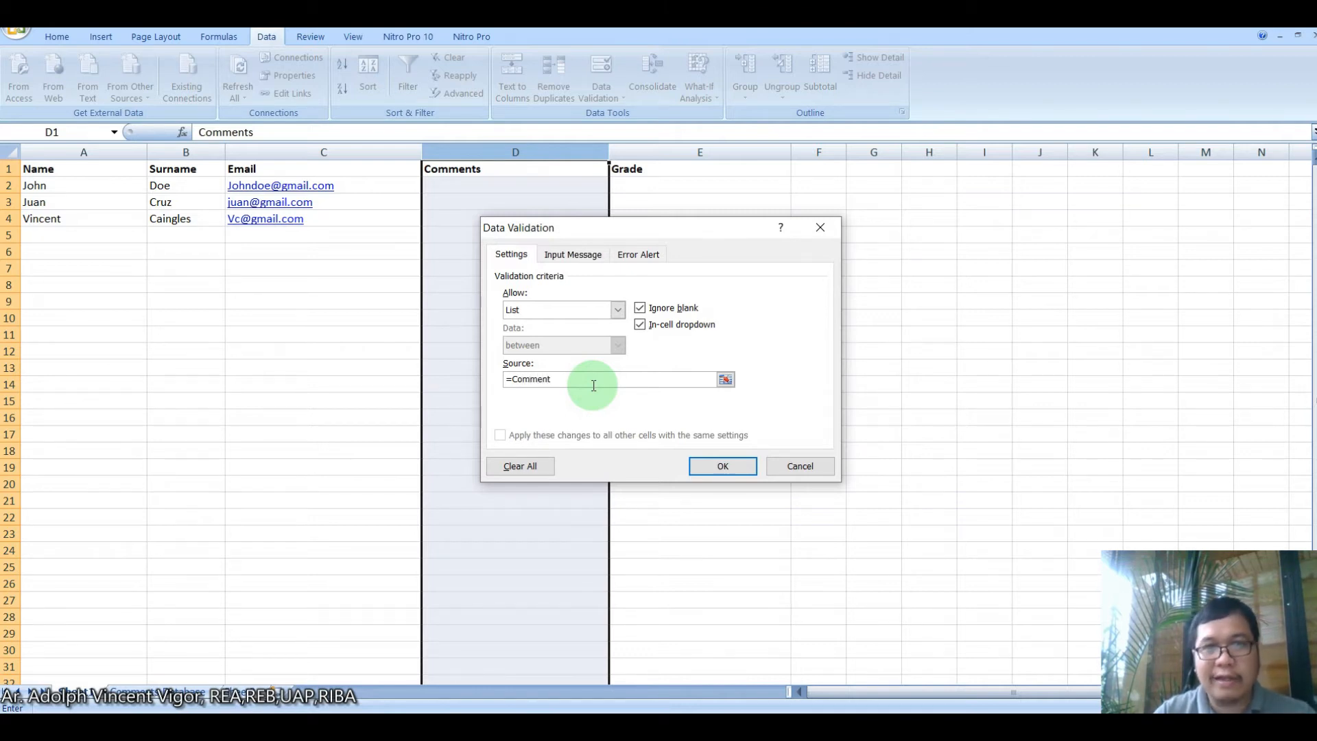
{"action": "key", "text": "Return"}
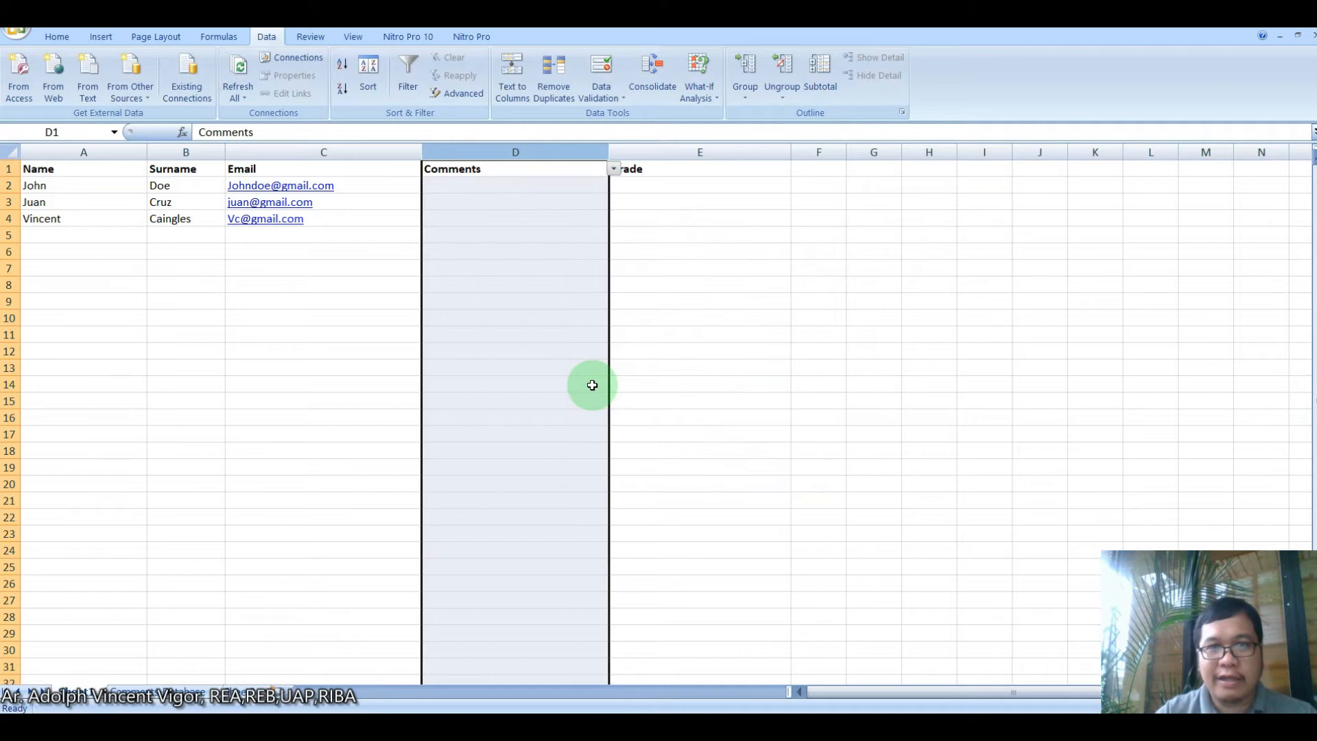
{"action": "left_click", "coordinate": [647, 381]}
Step: Choose the "I'm quite satisfied with your submission" comment in D2 and make row 2 taller
{"action": "left_click", "coordinate": [499, 188]}
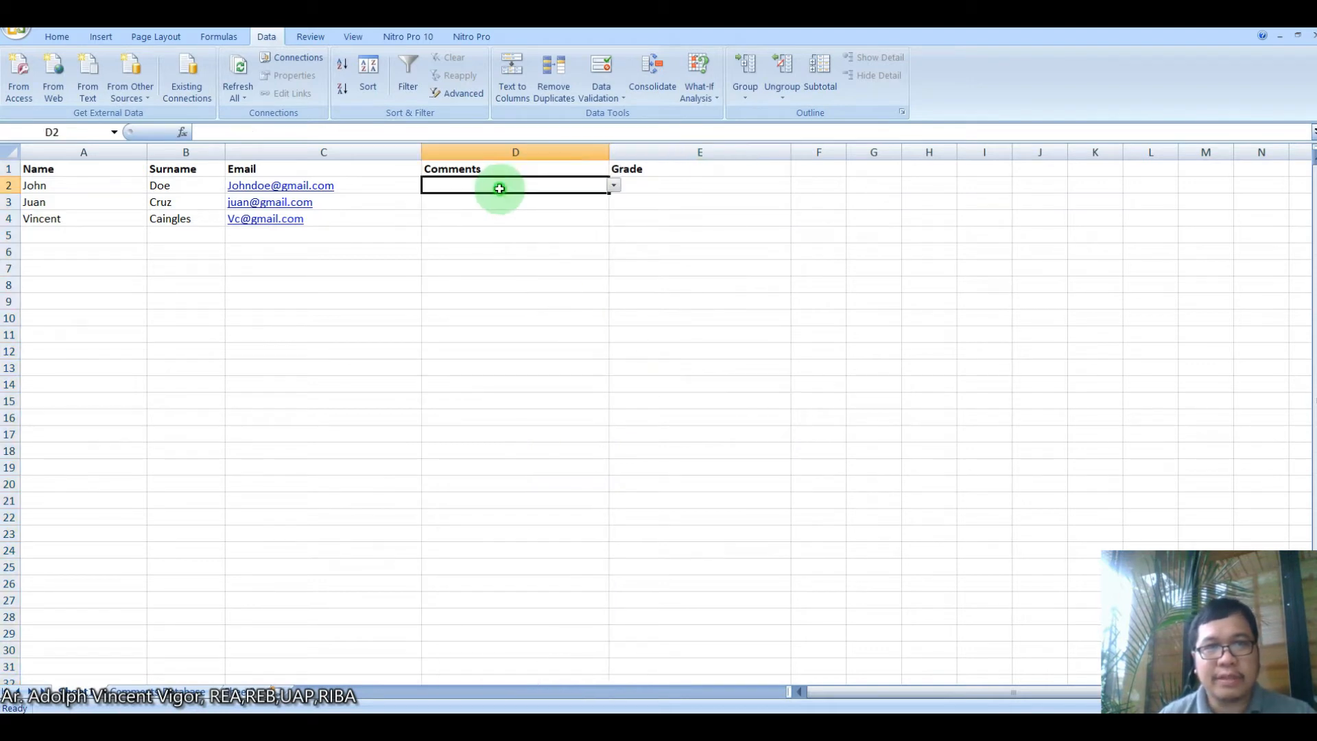
{"action": "left_click", "coordinate": [615, 185]}
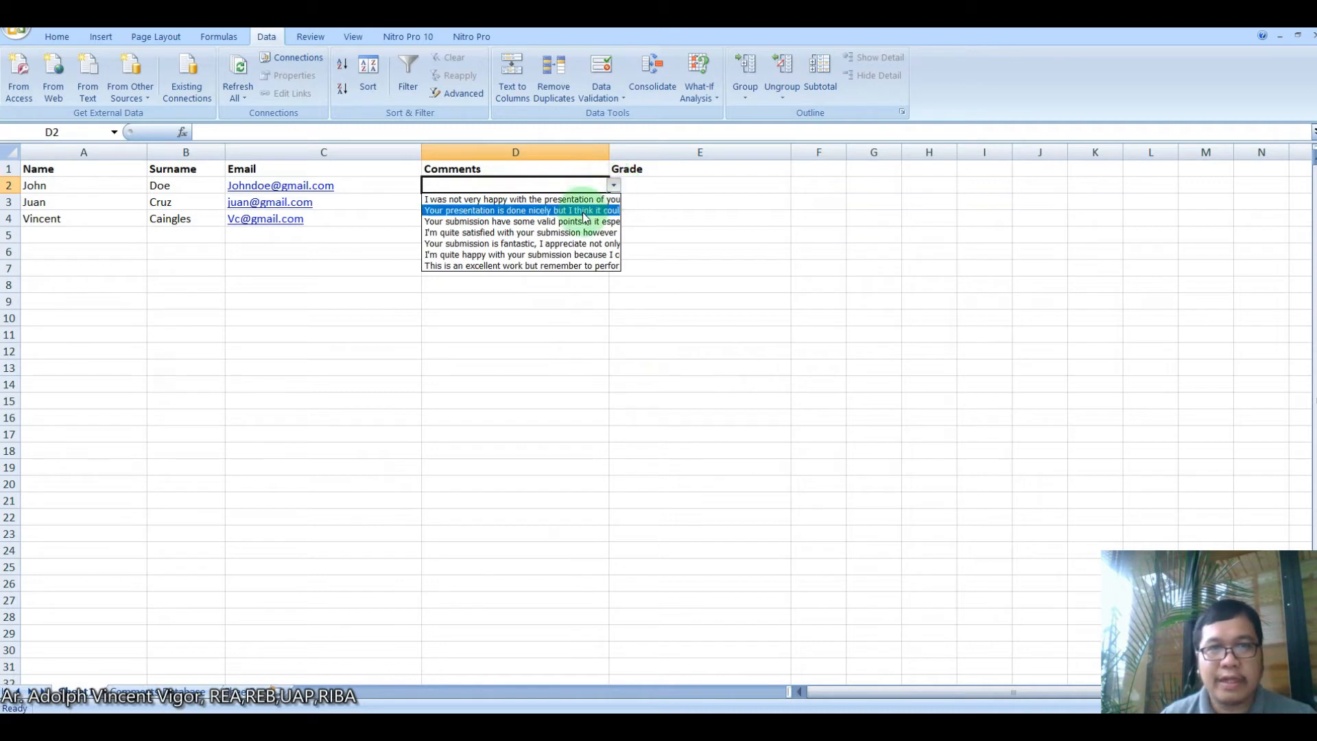
{"action": "left_click", "coordinate": [548, 233]}
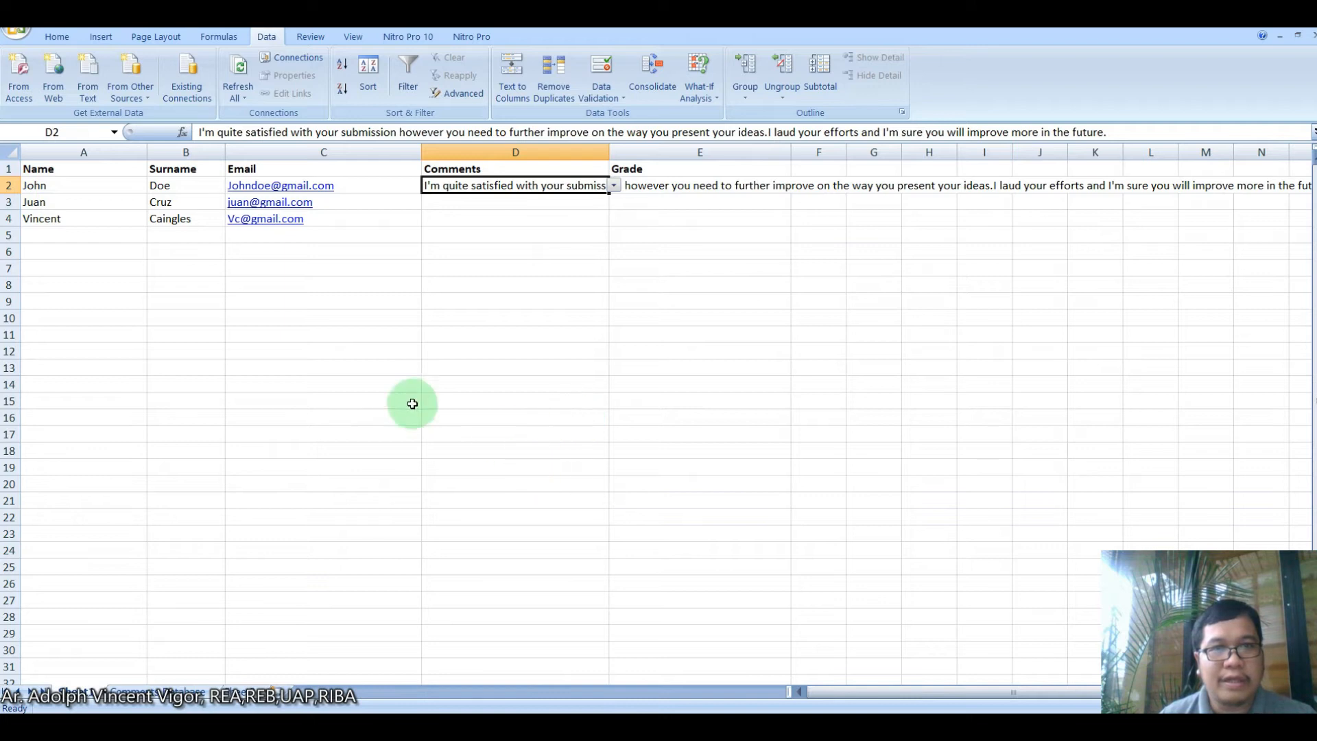
{"action": "left_click", "coordinate": [170, 419]}
{"action": "left_click_drag", "start_coordinate": [10, 177], "coordinate": [18, 238]}
Step: Wrap the text in the Comments column cells from D2 downward
{"action": "left_click", "coordinate": [511, 207]}
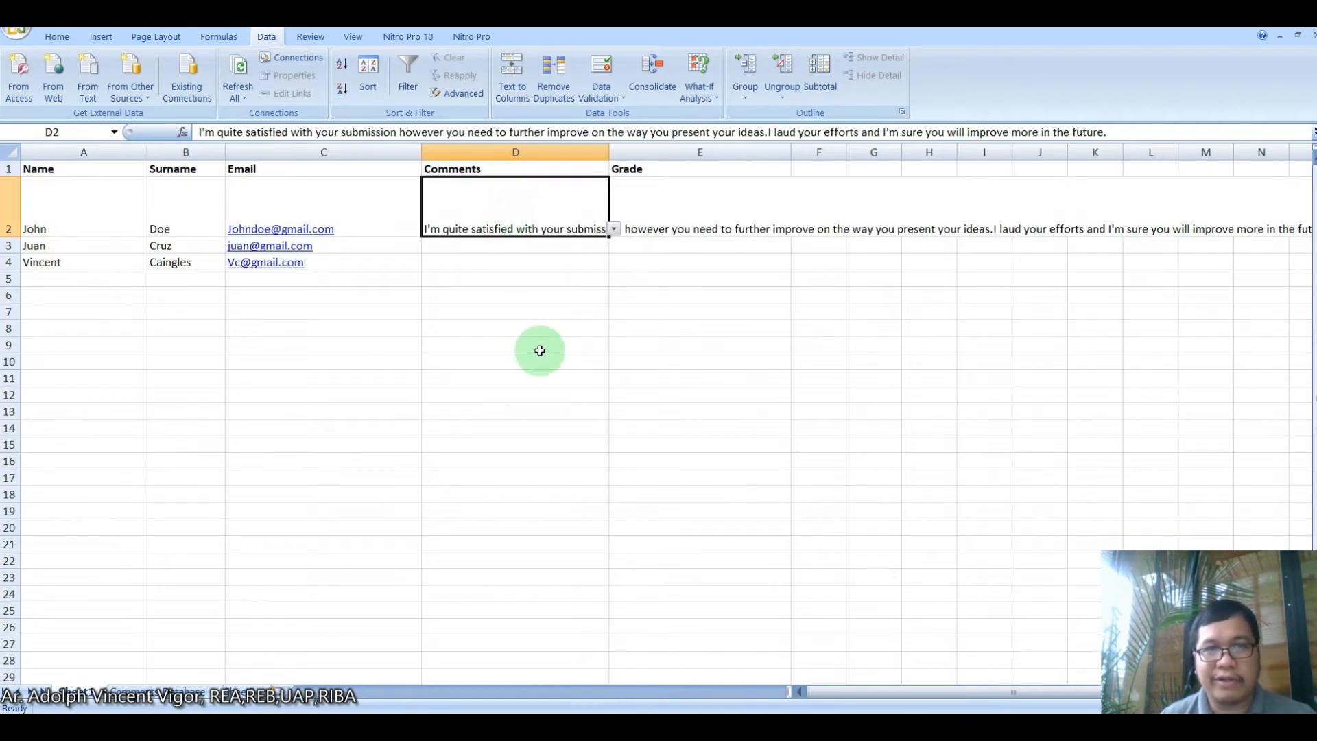
{"action": "scroll", "coordinate": [540, 405], "scroll_direction": "down", "scroll_amount": 19}
{"action": "left_click", "coordinate": [559, 653], "text": "shift"}
{"action": "scroll", "coordinate": [503, 507], "scroll_direction": "up", "scroll_amount": 19}
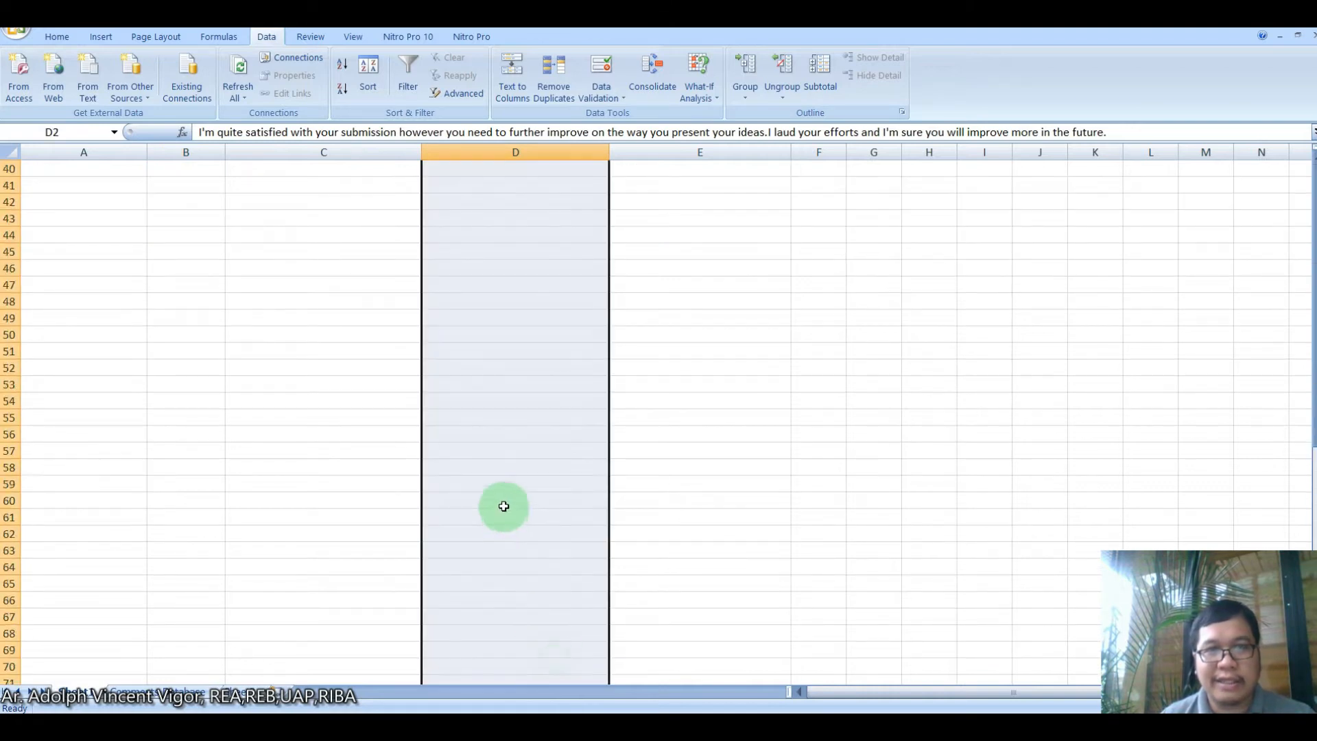
{"action": "left_click", "coordinate": [57, 36]}
{"action": "left_click", "coordinate": [422, 65]}
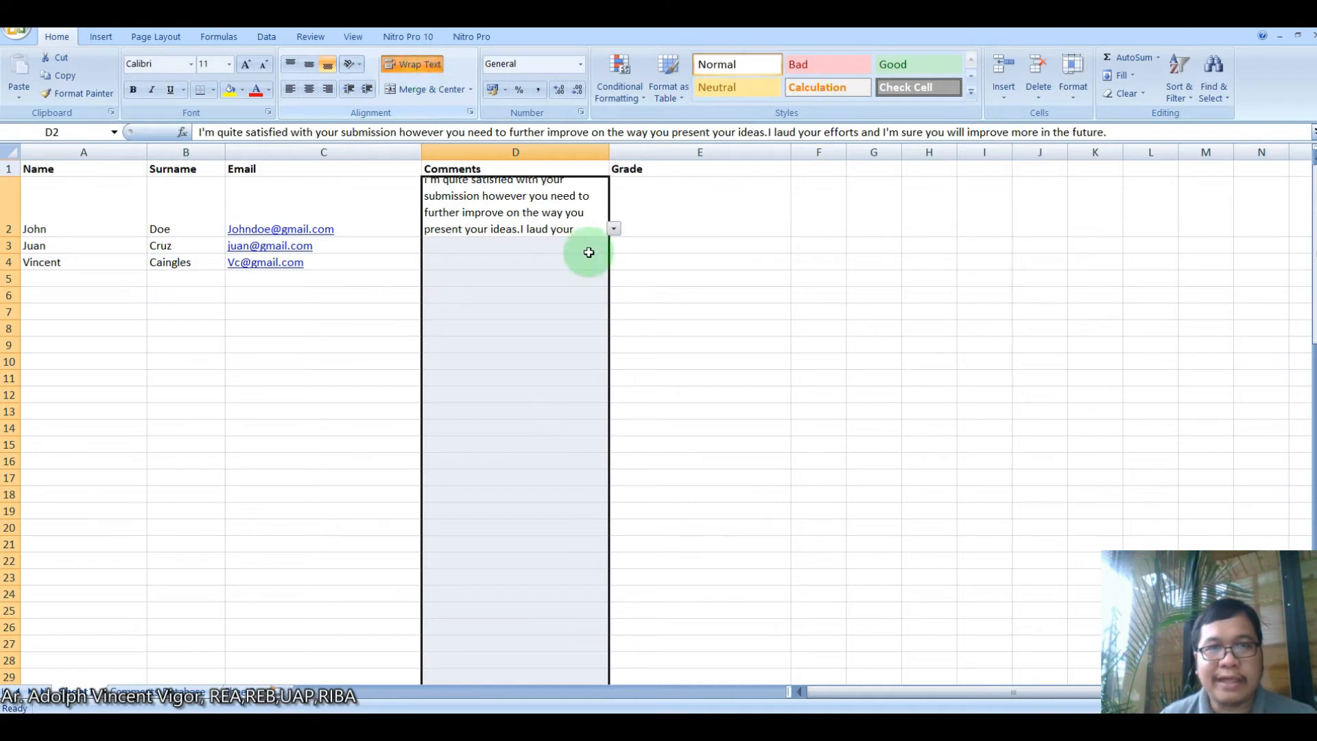
{"action": "left_click", "coordinate": [778, 295]}
Step: Increase the height of row 2 to fit its full comment and make row 3 taller
{"action": "left_click", "coordinate": [538, 203]}
{"action": "left_click_drag", "start_coordinate": [14, 237], "coordinate": [40, 375]}
{"action": "left_click", "coordinate": [28, 357]}
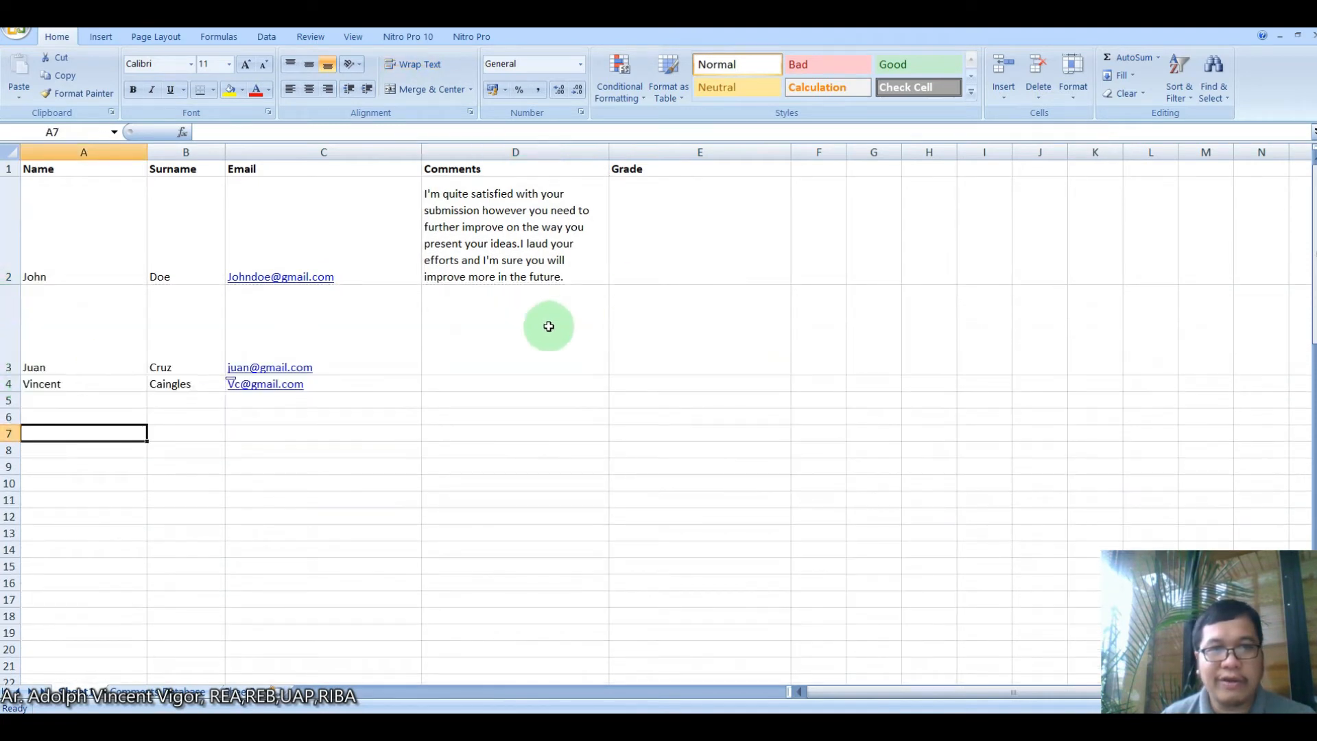
Step: Choose the "I'm quite satisfied with your submission" comment in D3 and heighten row 3 to fit it
{"action": "left_click", "coordinate": [549, 328]}
{"action": "left_click", "coordinate": [622, 368]}
{"action": "left_click", "coordinate": [594, 362]}
{"action": "left_click", "coordinate": [613, 367]}
{"action": "left_click", "coordinate": [483, 386]}
{"action": "mouse_move", "coordinate": [17, 375]}
{"action": "left_mouse_down"}
{"action": "mouse_move", "coordinate": [24, 410]}
{"action": "mouse_move", "coordinate": [19, 394]}
{"action": "left_mouse_up"}
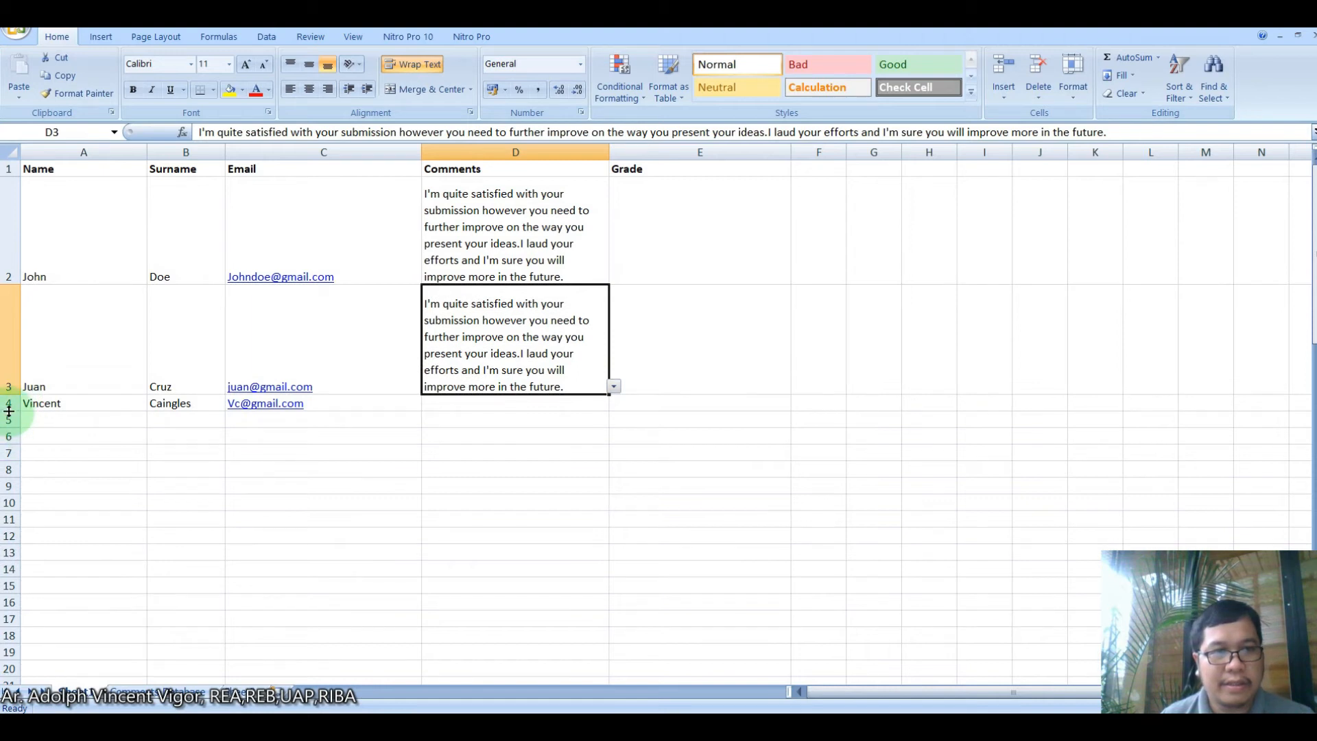
Step: Choose the "Your submission is fantastic" comment in D4 and heighten row 4 to show all of it
{"action": "left_click_drag", "start_coordinate": [9, 410], "coordinate": [12, 468]}
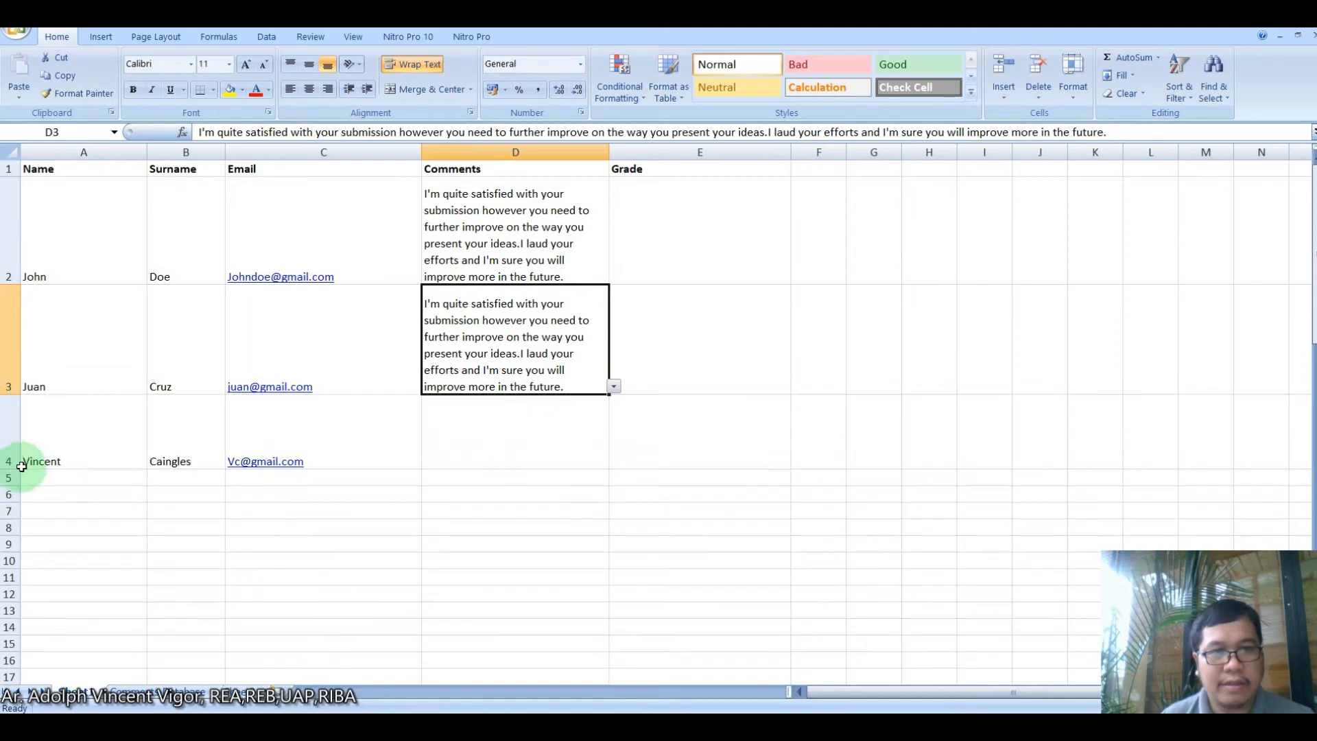
{"action": "left_click", "coordinate": [588, 442]}
{"action": "left_click", "coordinate": [613, 459]}
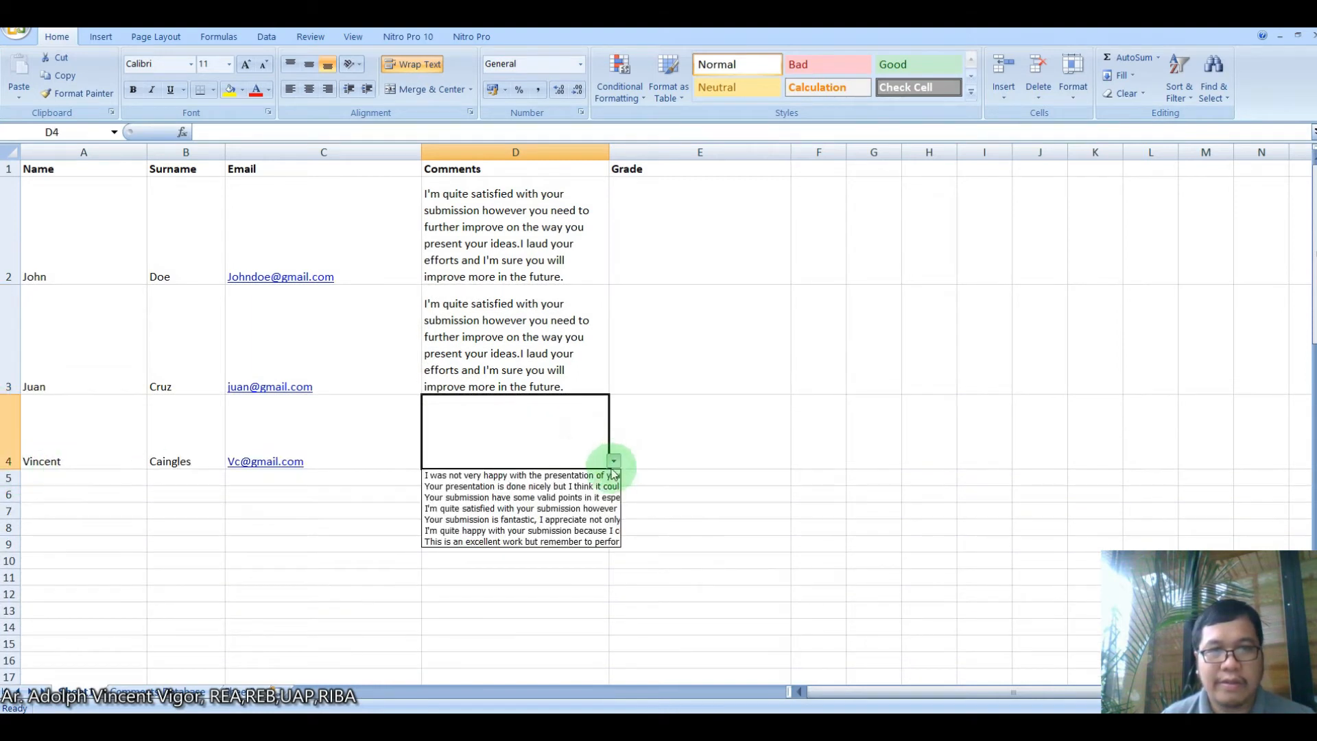
{"action": "left_click", "coordinate": [549, 522]}
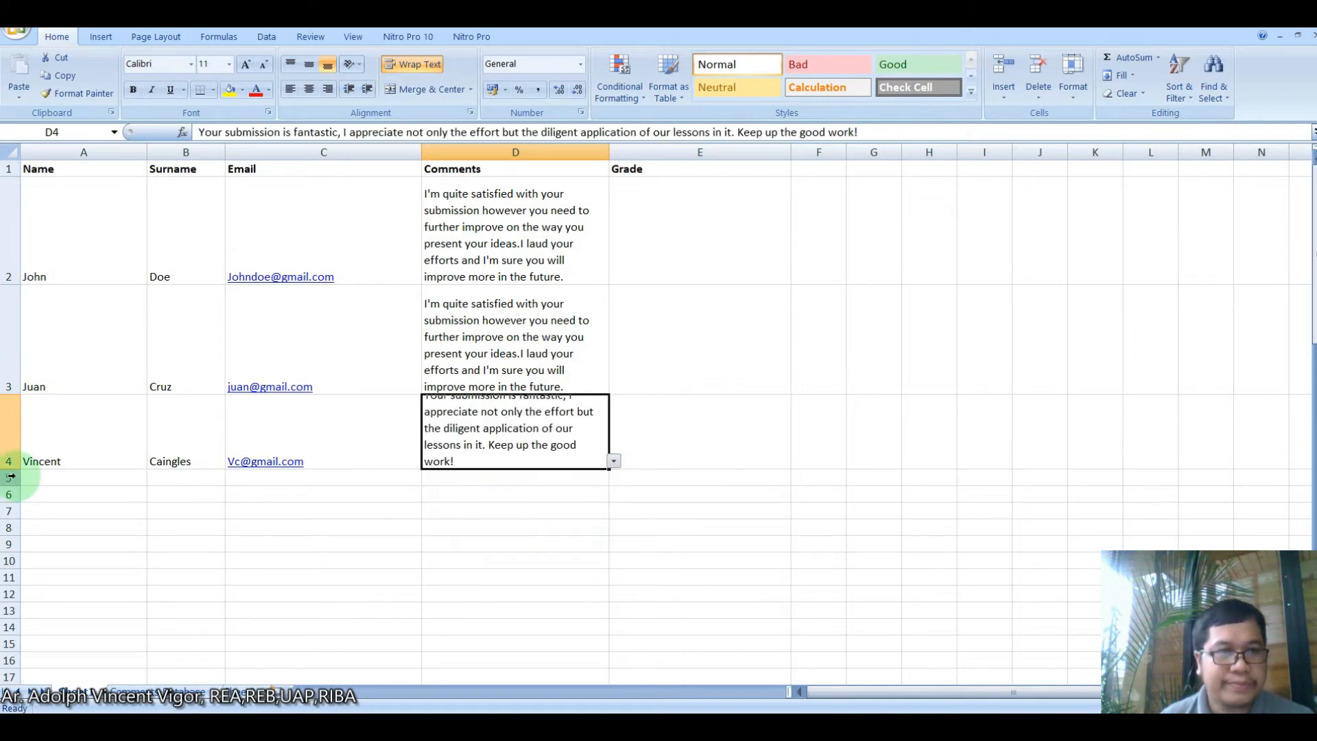
{"action": "left_click_drag", "start_coordinate": [14, 470], "coordinate": [13, 494]}
{"action": "left_click", "coordinate": [525, 534]}
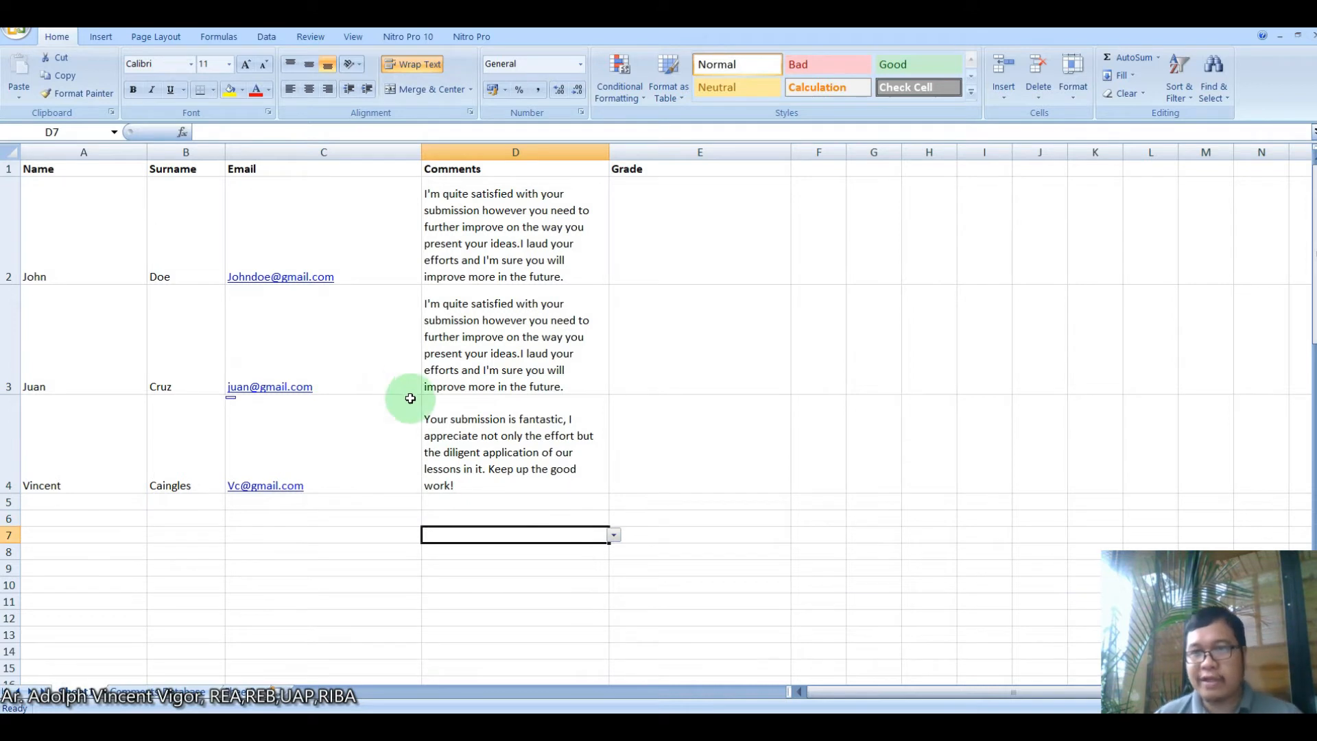
{"action": "left_click", "coordinate": [591, 197]}
{"action": "left_click", "coordinate": [614, 278]}
{"action": "left_click", "coordinate": [614, 278]}
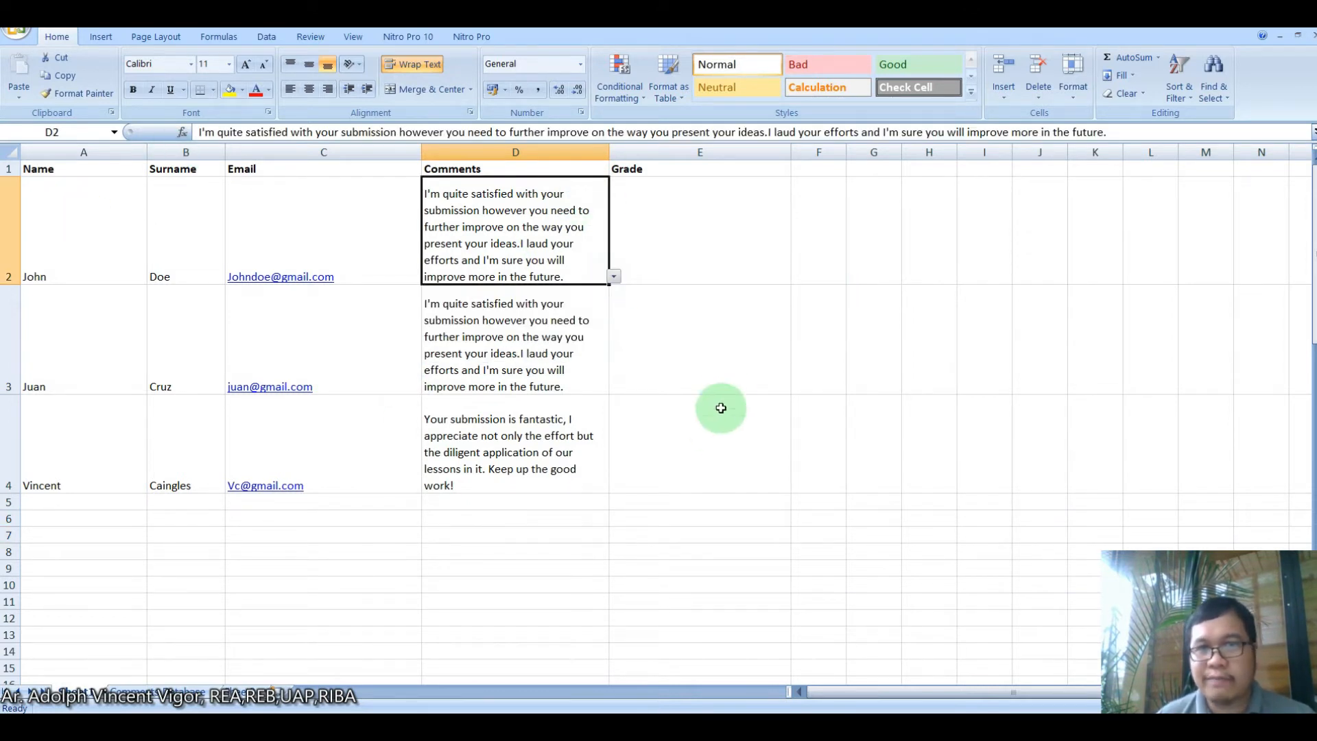
Step: Start a VLOOKUP formula in E2 of the Grade column, using the comment in D2 as the lookup value
{"action": "left_click", "coordinate": [723, 355]}
{"action": "left_click", "coordinate": [702, 234]}
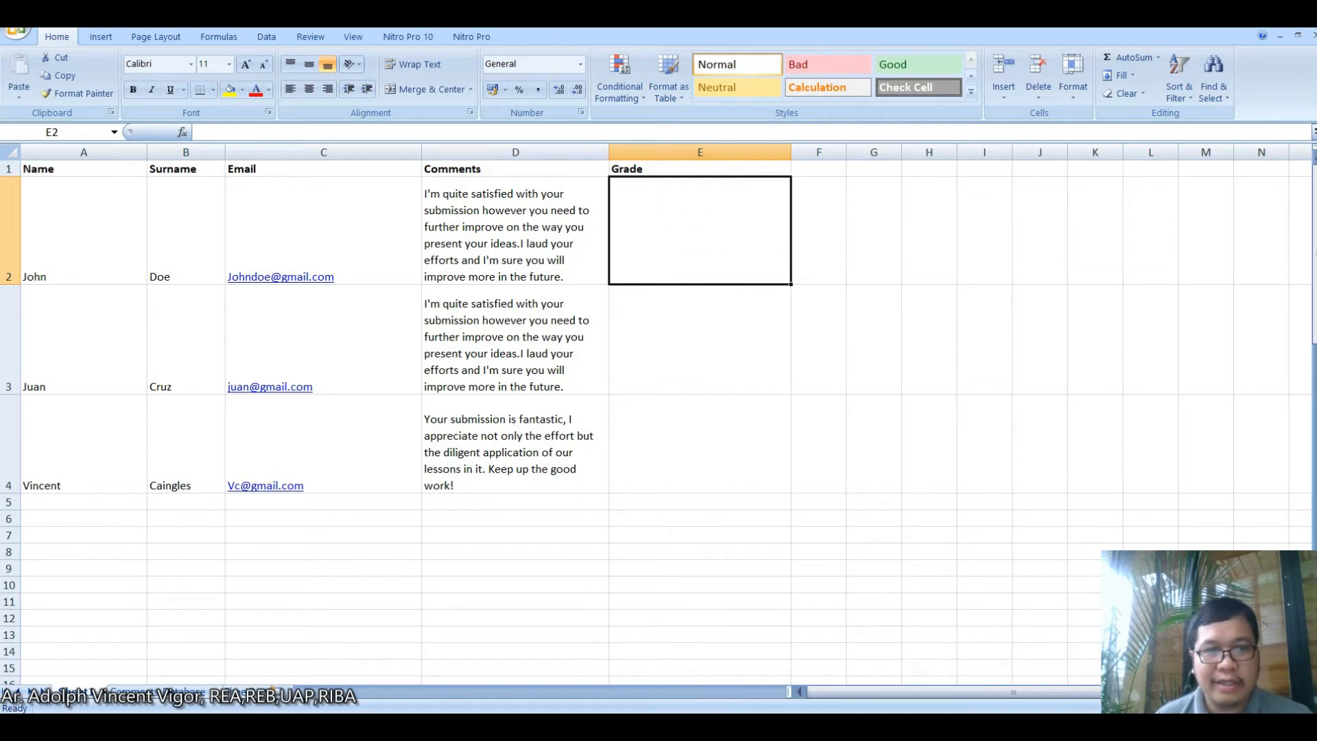
{"action": "left_click", "coordinate": [157, 691]}
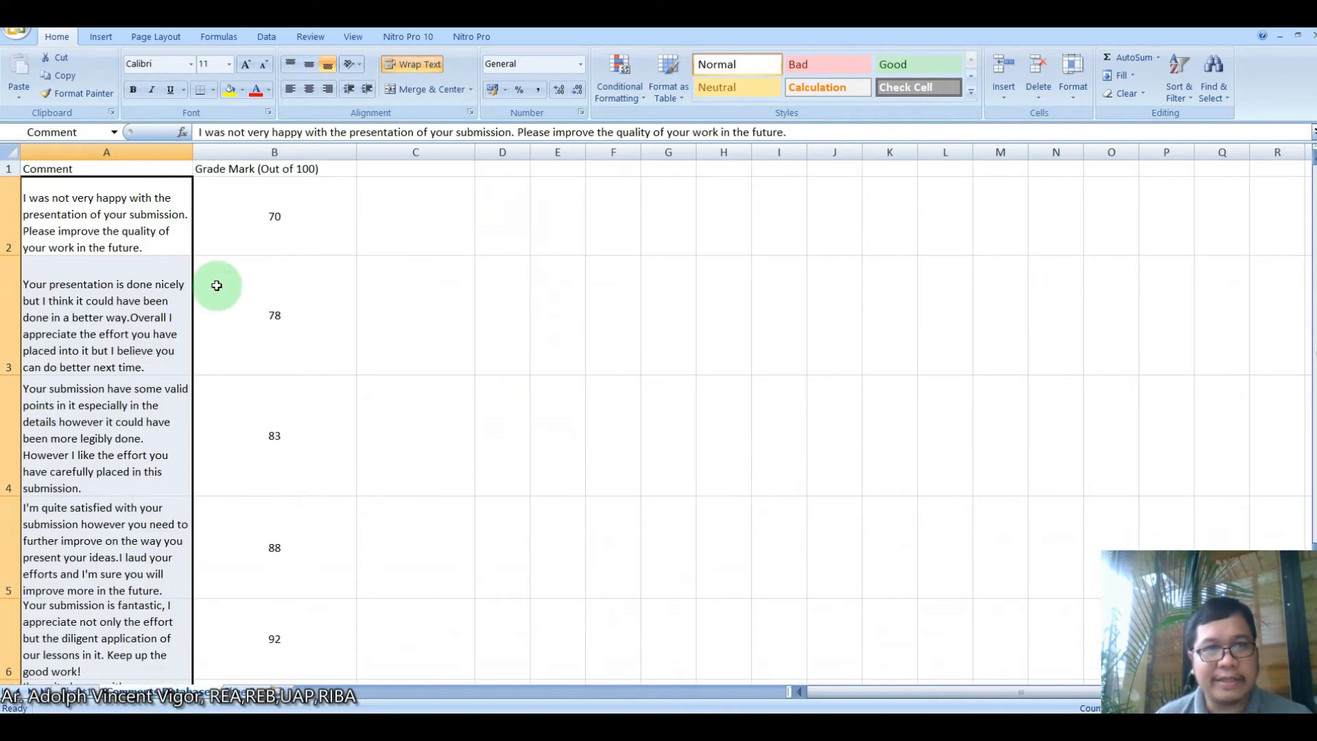
{"action": "left_click", "coordinate": [269, 217]}
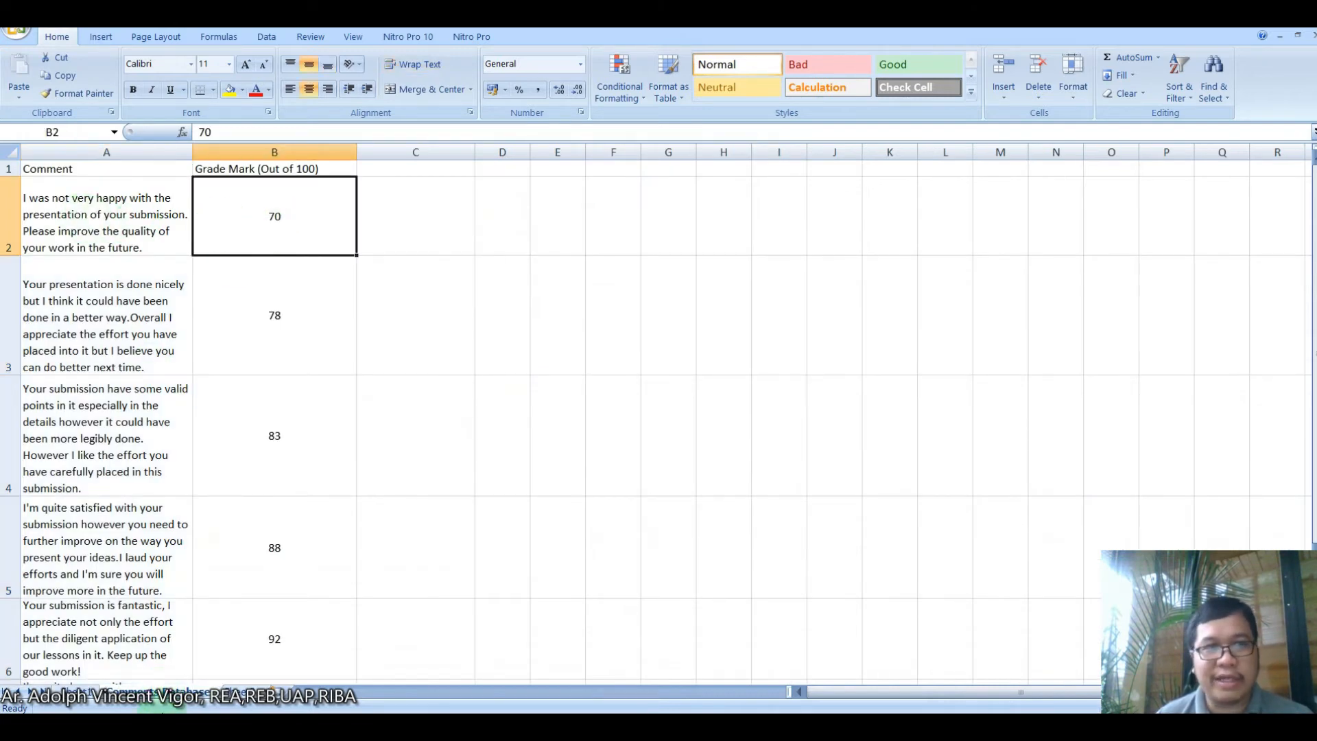
{"action": "left_click", "coordinate": [77, 691]}
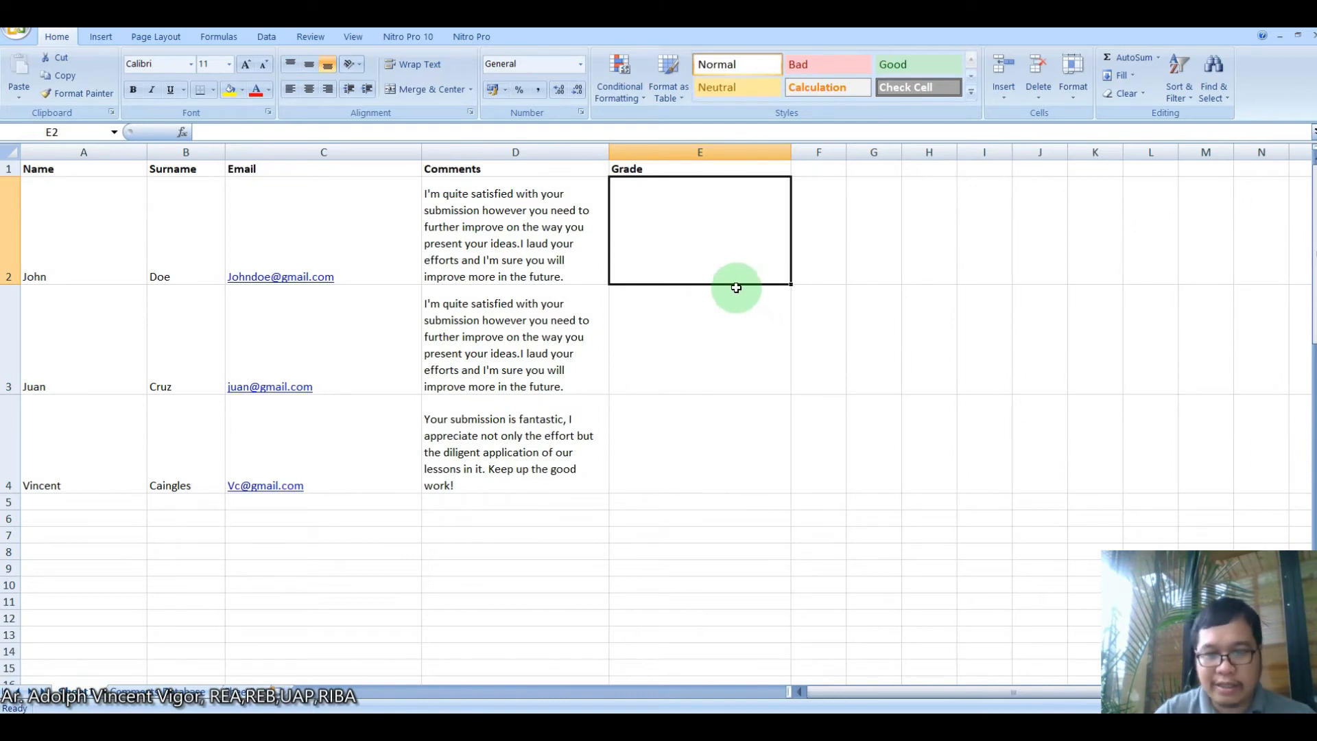
{"action": "type", "text": "=v"}
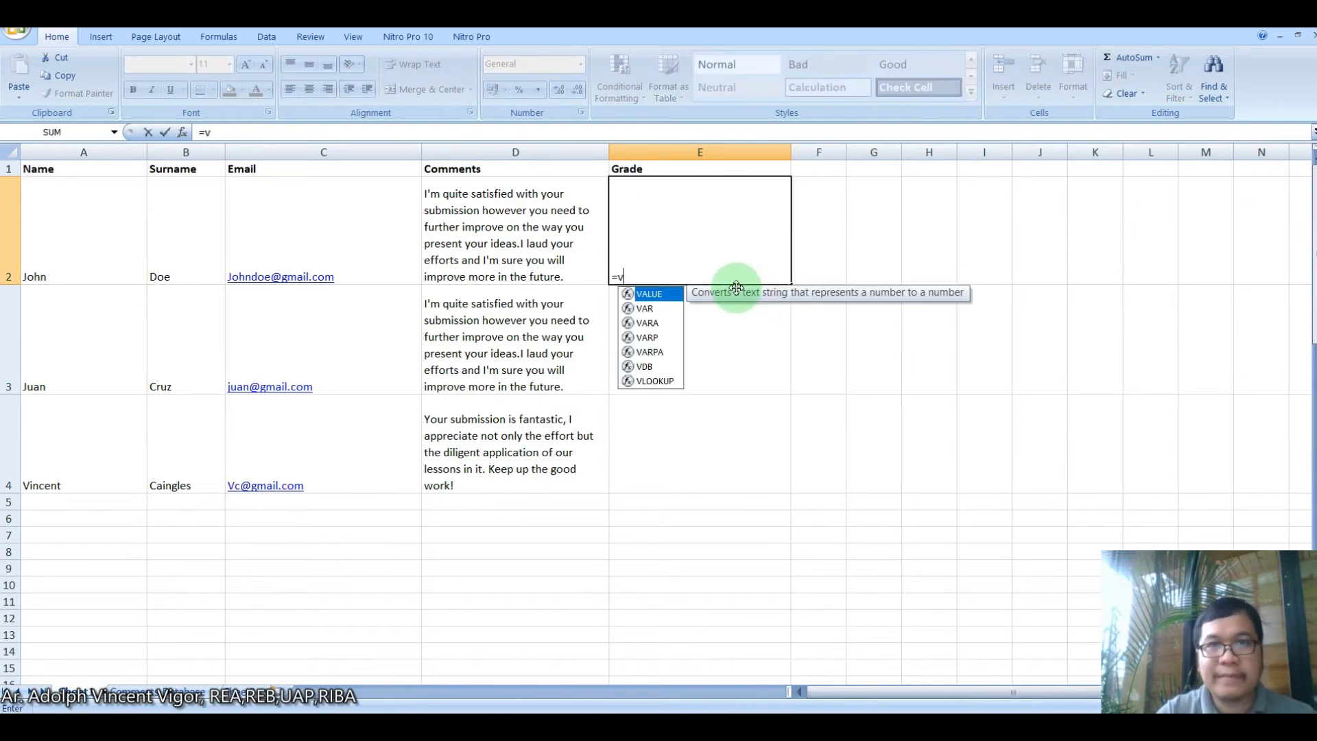
{"action": "left_click", "coordinate": [658, 381]}
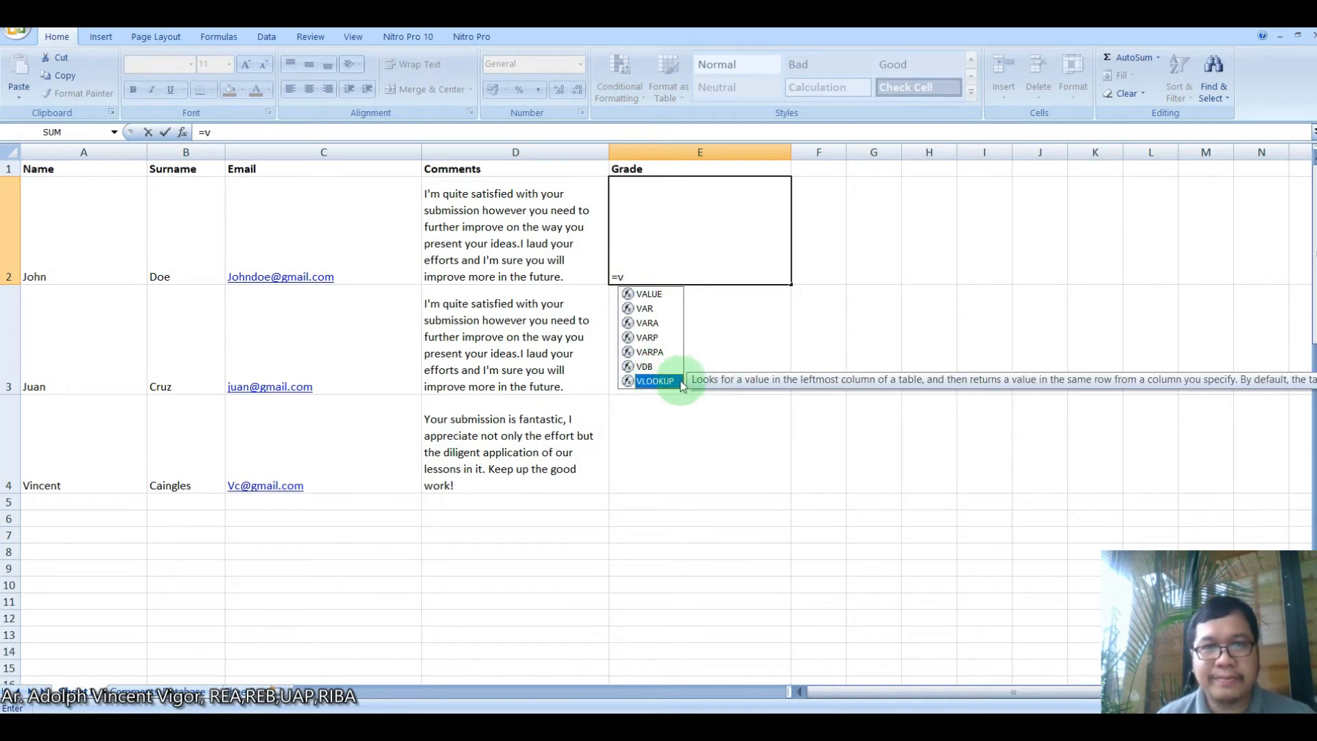
{"action": "double_click", "coordinate": [666, 383]}
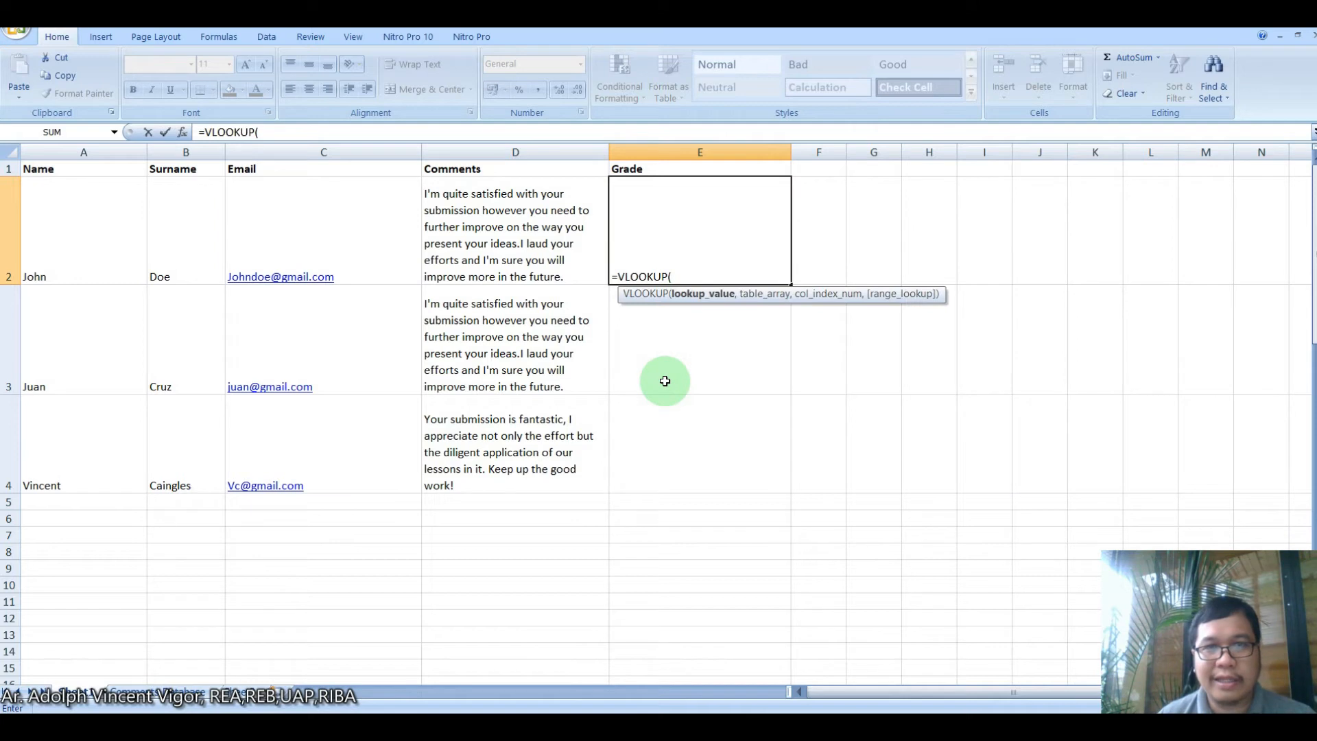
{"action": "left_click", "coordinate": [533, 231]}
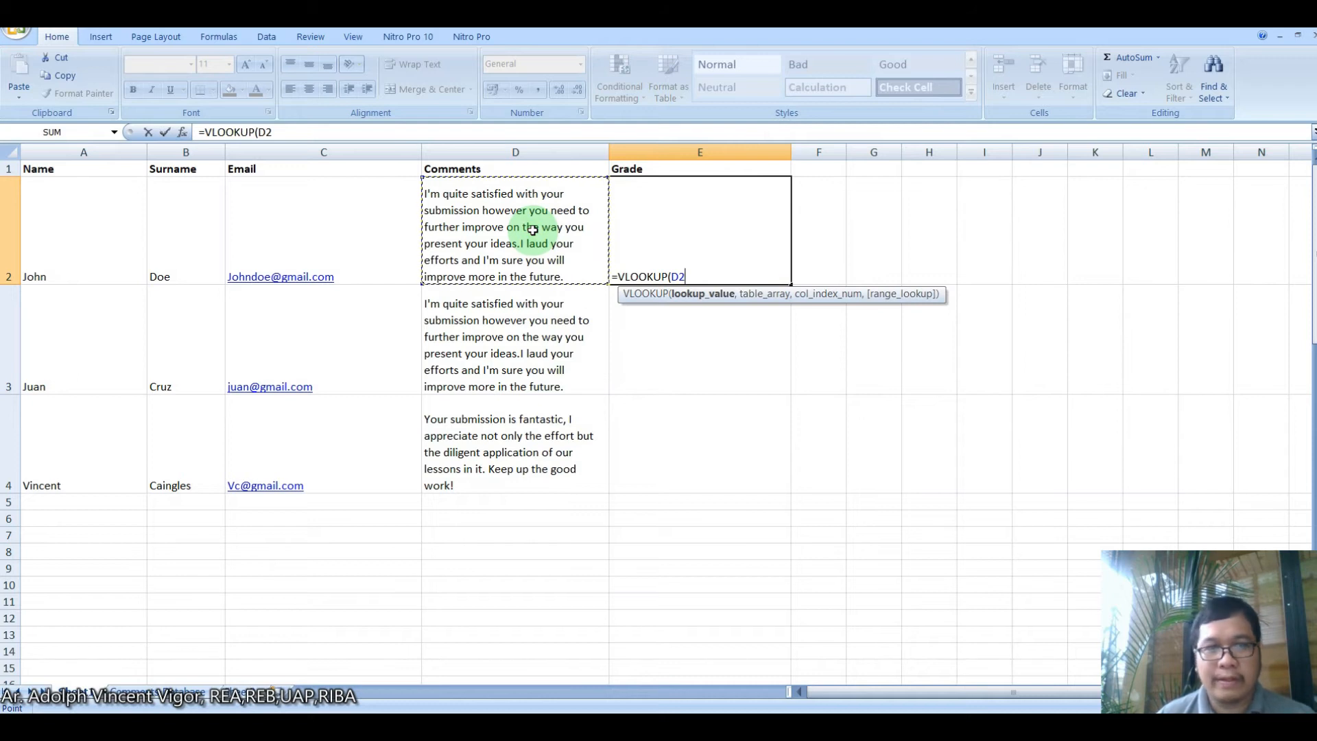
{"action": "type", "text": ","}
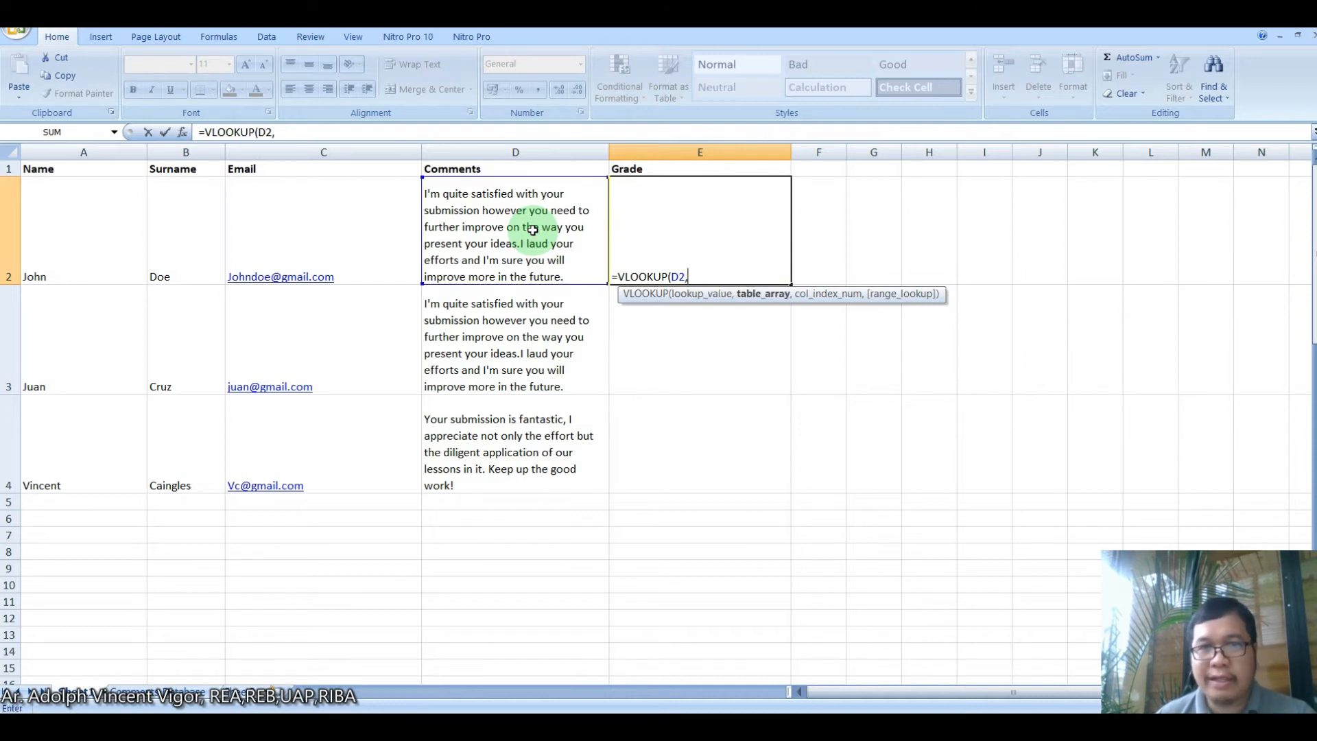
Step: Set the formula's table array to A2:B8 on the Comments Database sheet as an absolute reference
{"action": "left_click", "coordinate": [190, 690]}
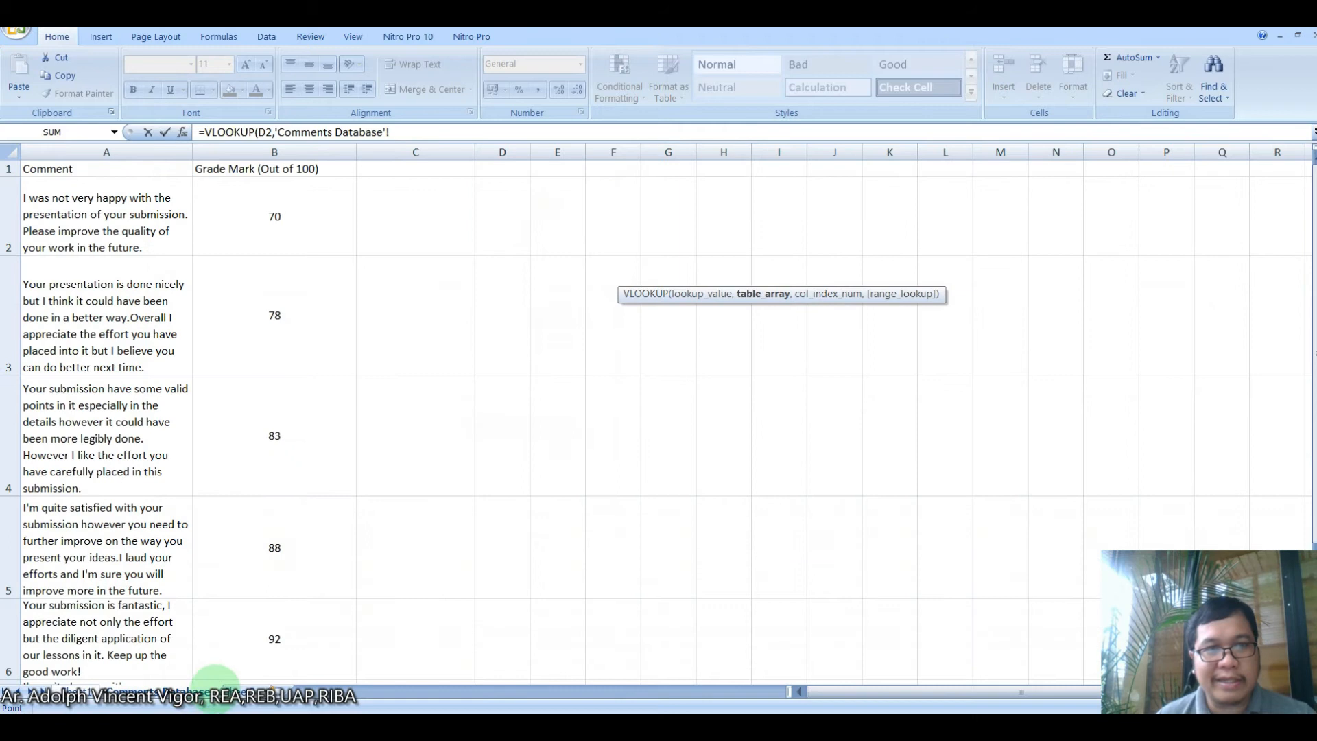
{"action": "left_click", "coordinate": [81, 215]}
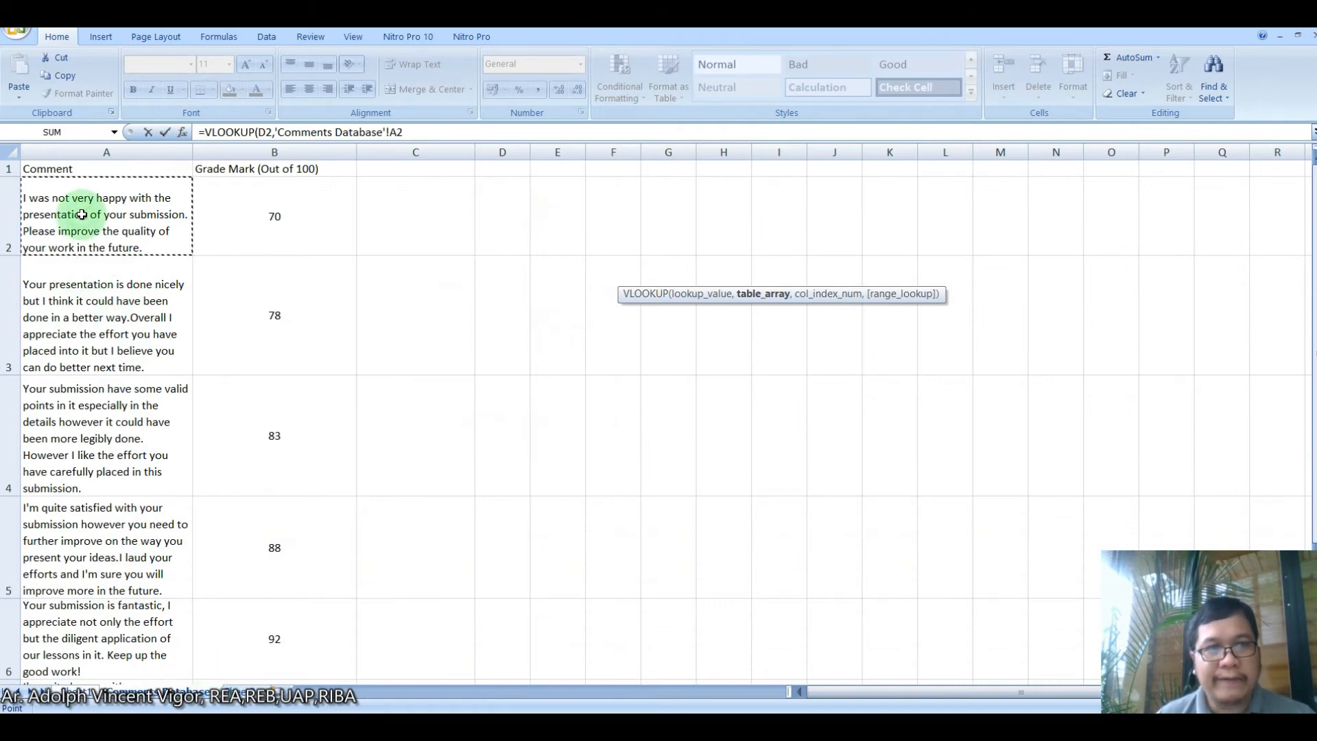
{"action": "scroll", "coordinate": [292, 428], "scroll_direction": "down", "scroll_amount": 1}
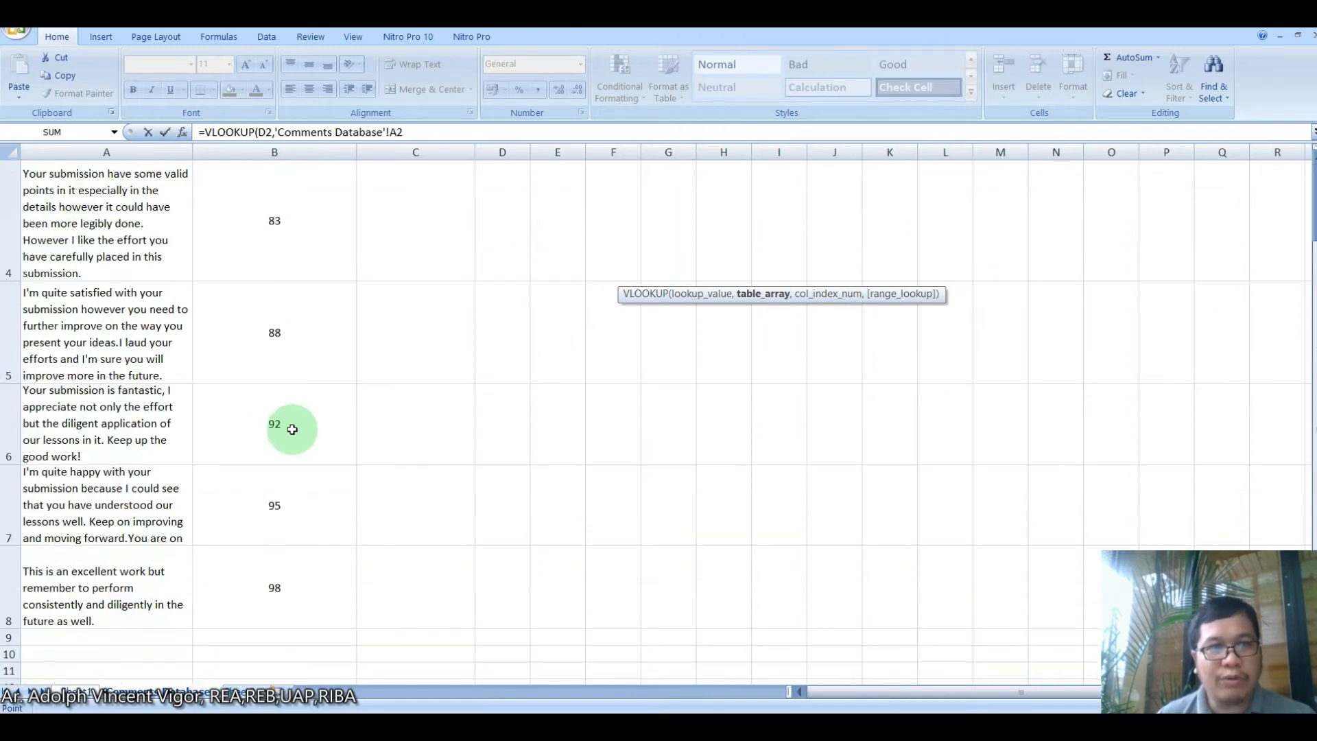
{"action": "left_click", "coordinate": [303, 595], "text": "shift"}
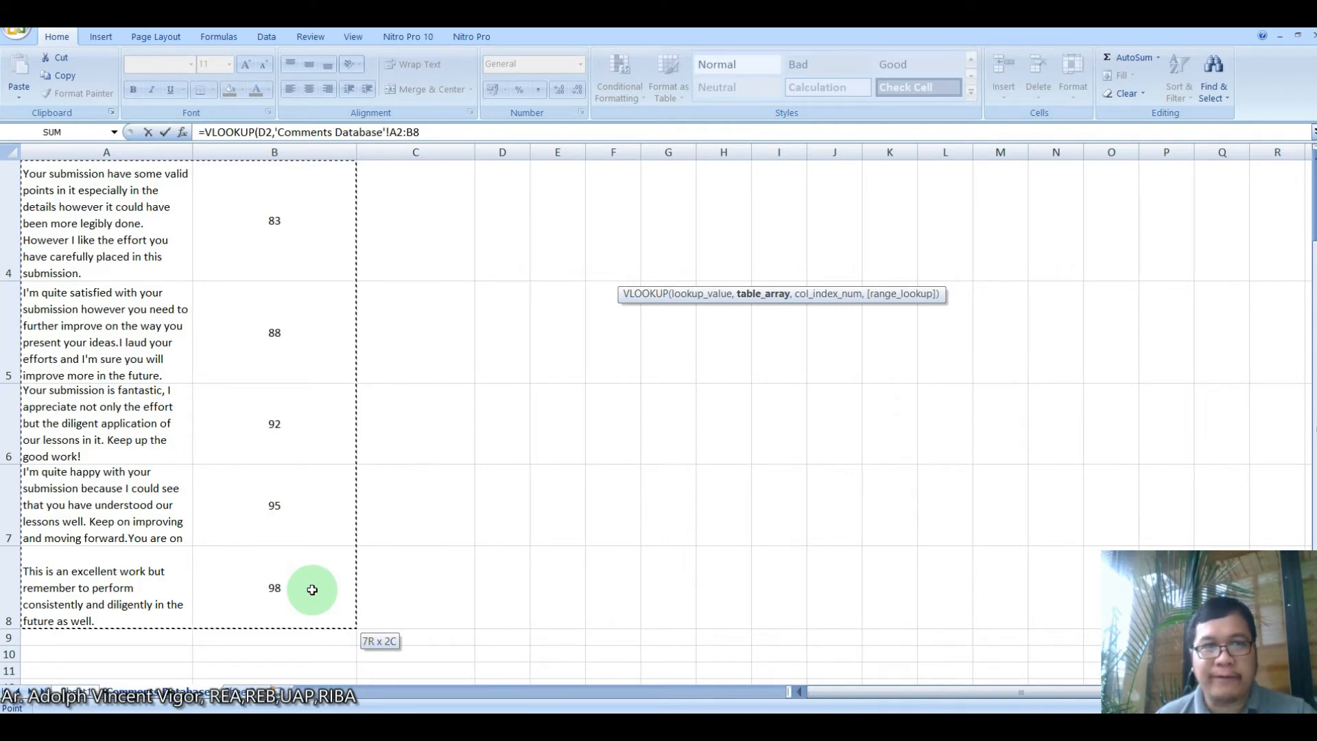
{"action": "key", "text": "F4"}
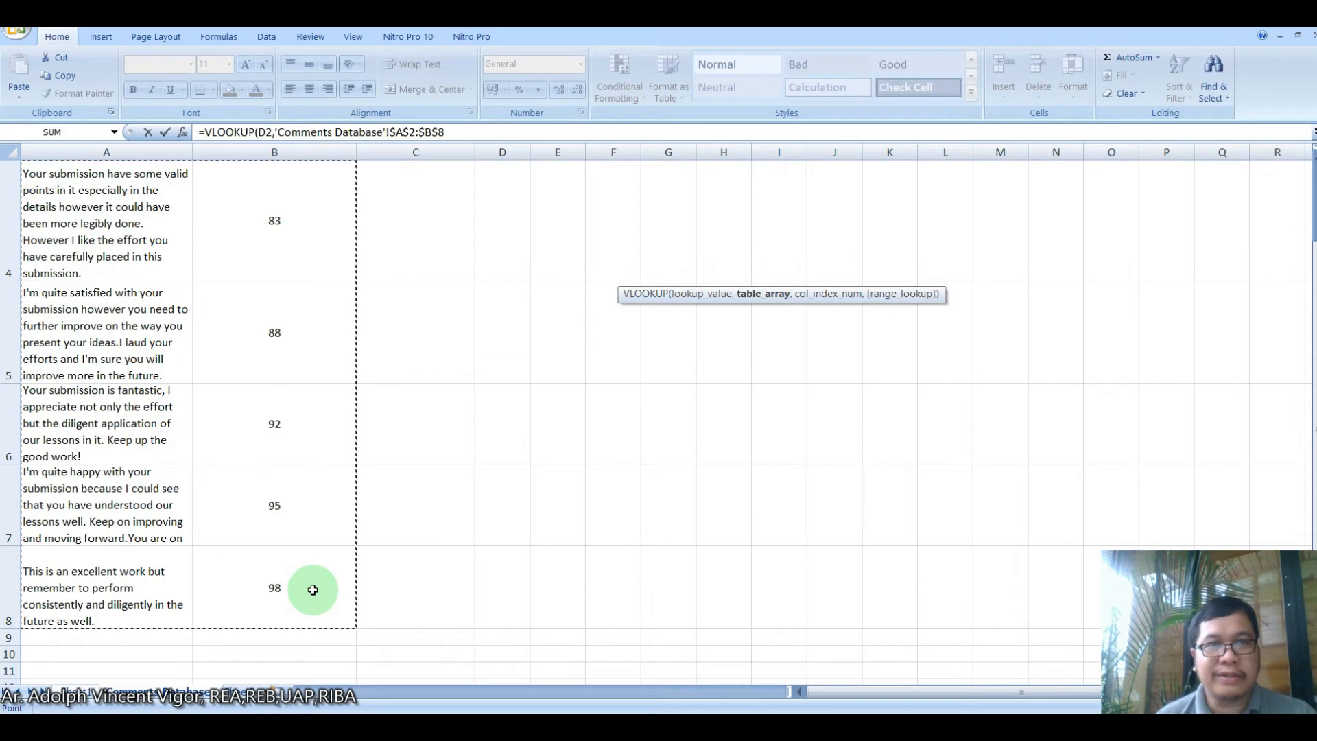
Step: Complete the VLOOKUP formula with column index 2 and FALSE for an exact match, and enter it
{"action": "left_click", "coordinate": [481, 131]}
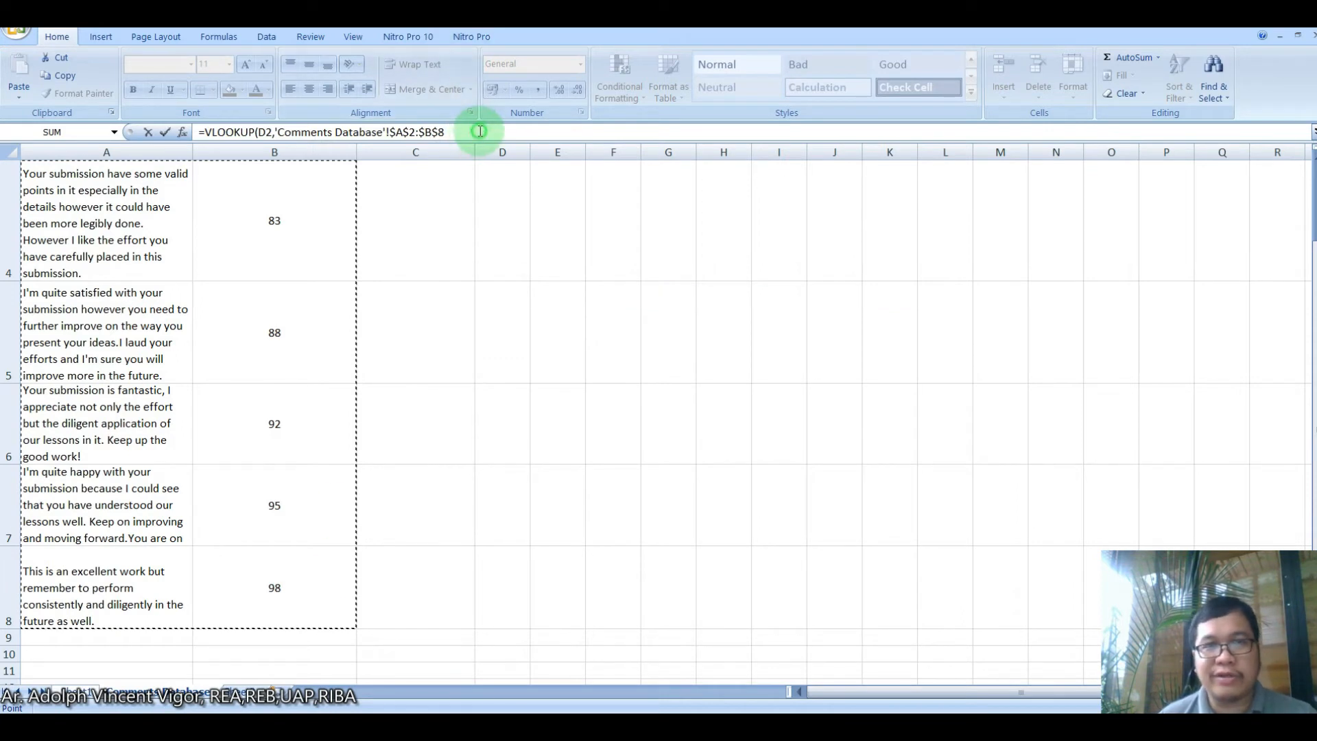
{"action": "type", "text": ","}
{"action": "scroll", "coordinate": [297, 304], "scroll_direction": "up", "scroll_amount": 1}
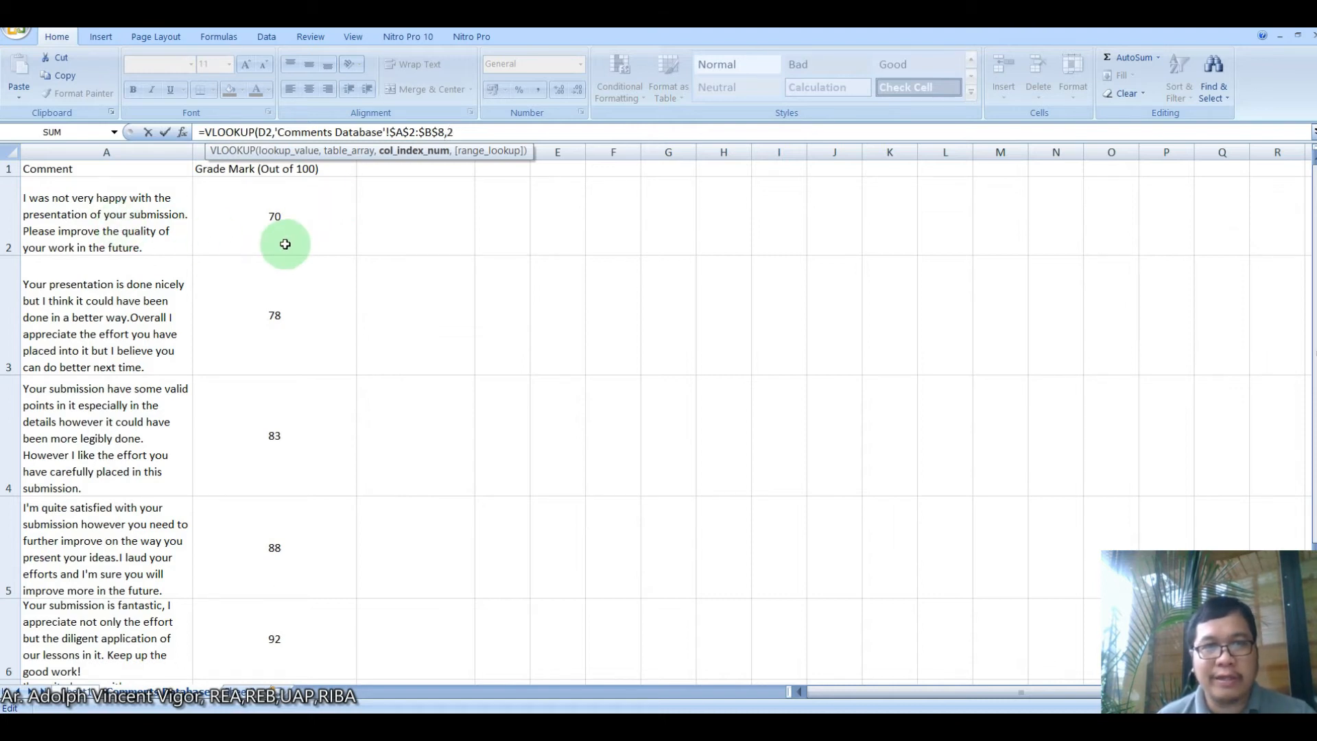
{"action": "type", "text": ","}
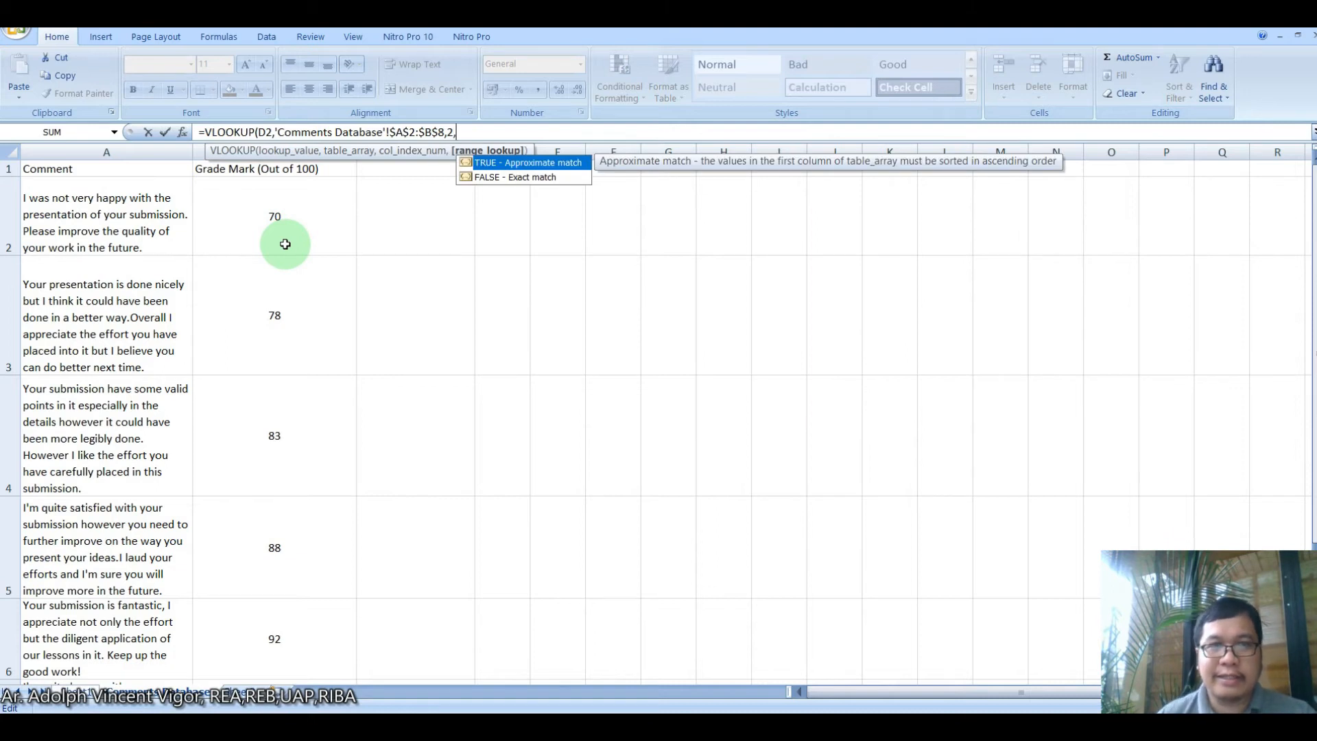
{"action": "left_click", "coordinate": [539, 179]}
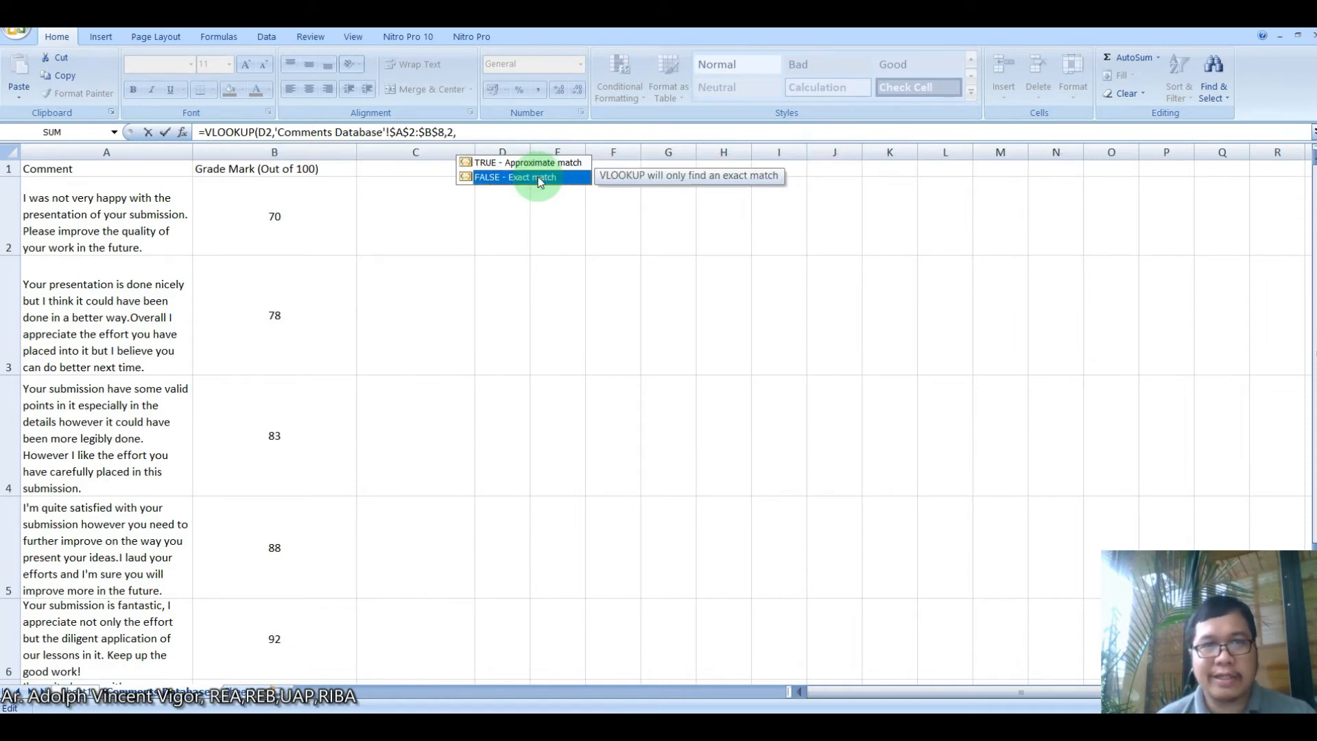
{"action": "double_click", "coordinate": [539, 178]}
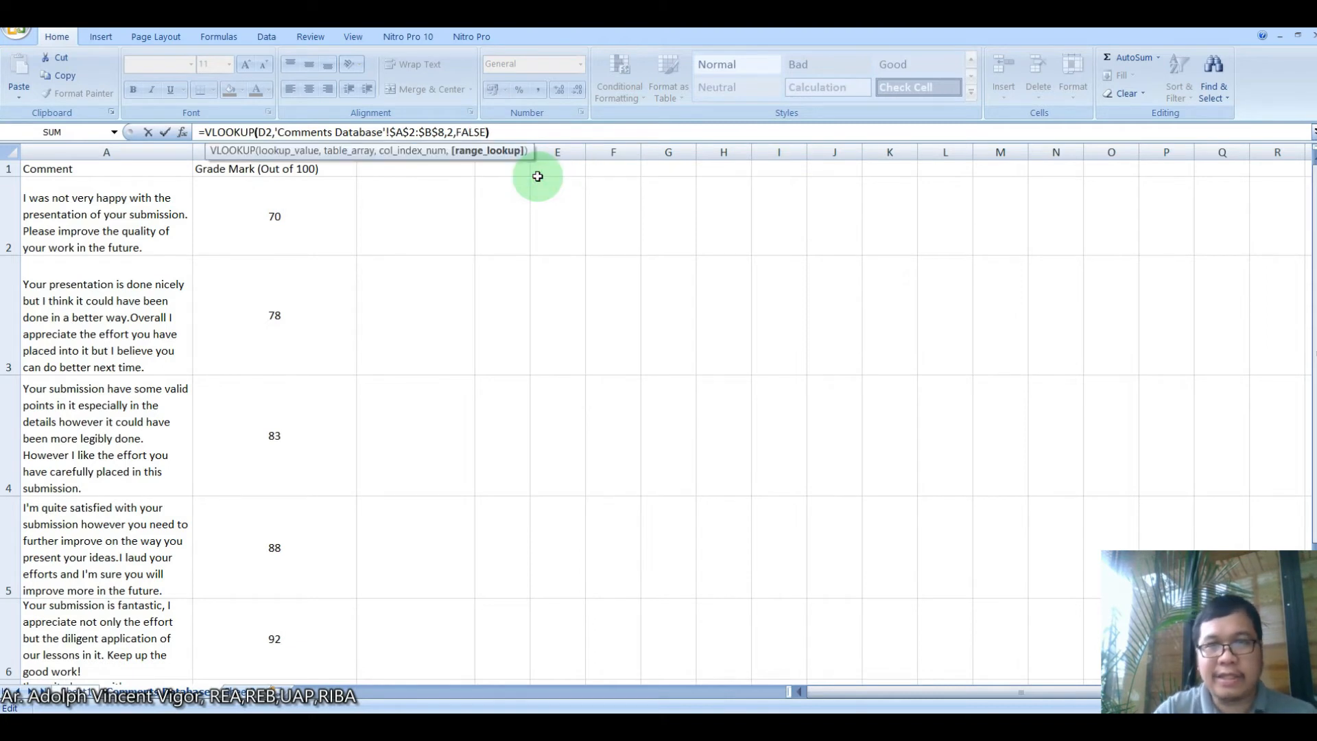
{"action": "key", "text": "Return"}
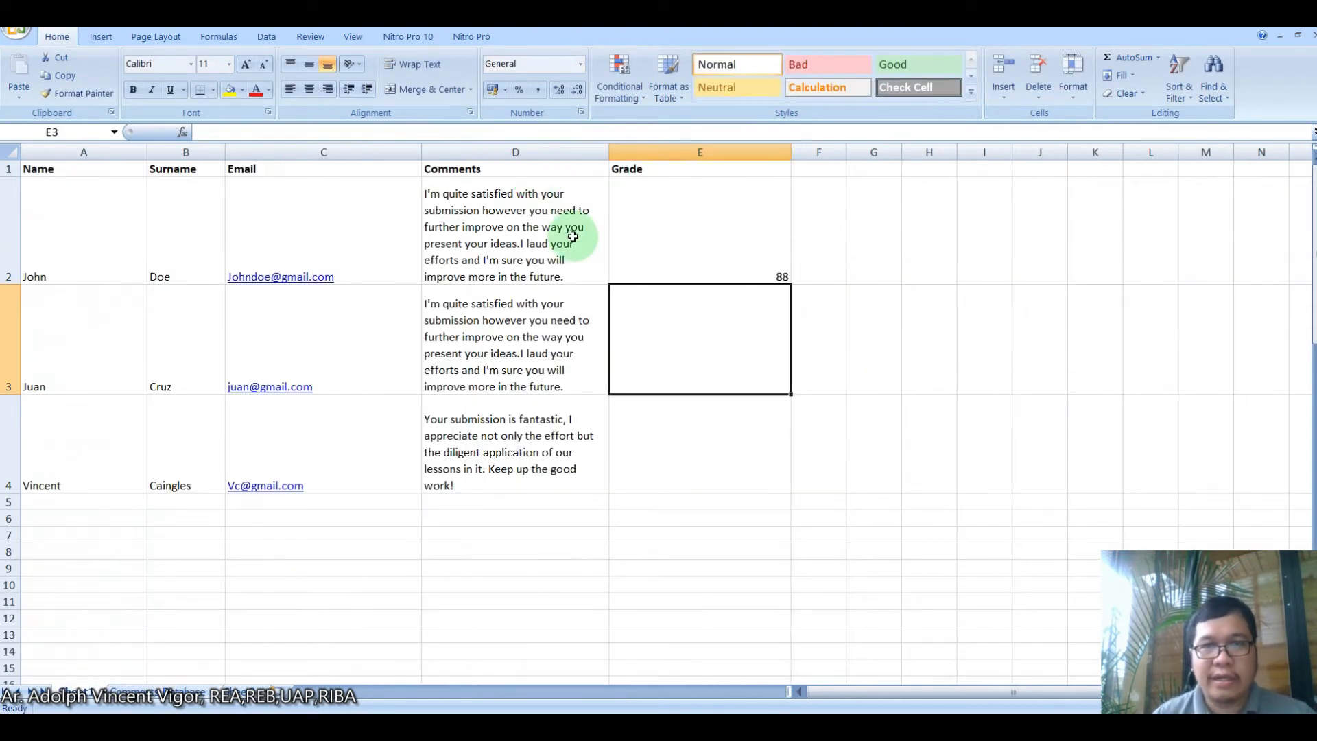
Step: Fill the VLOOKUP formula from E2 down to E4 for the remaining students
{"action": "left_click", "coordinate": [724, 237]}
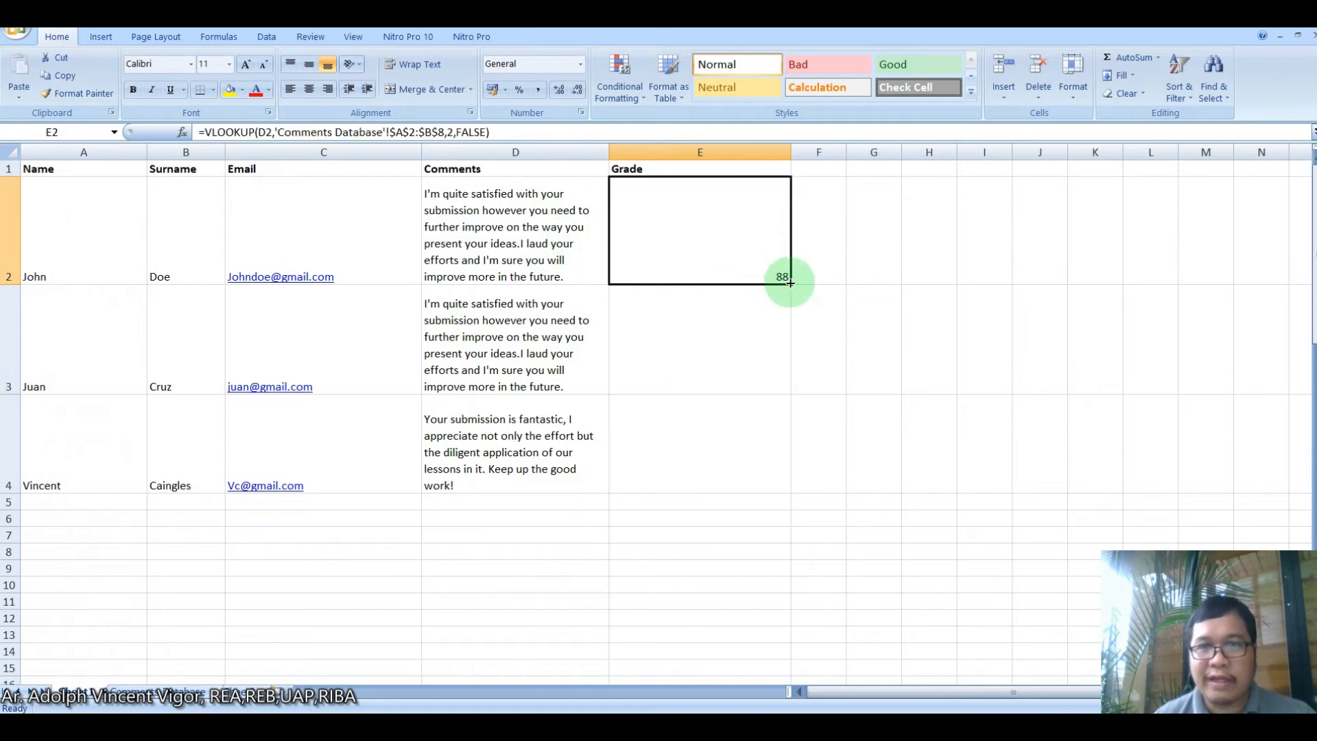
{"action": "left_click_drag", "start_coordinate": [790, 281], "coordinate": [793, 500]}
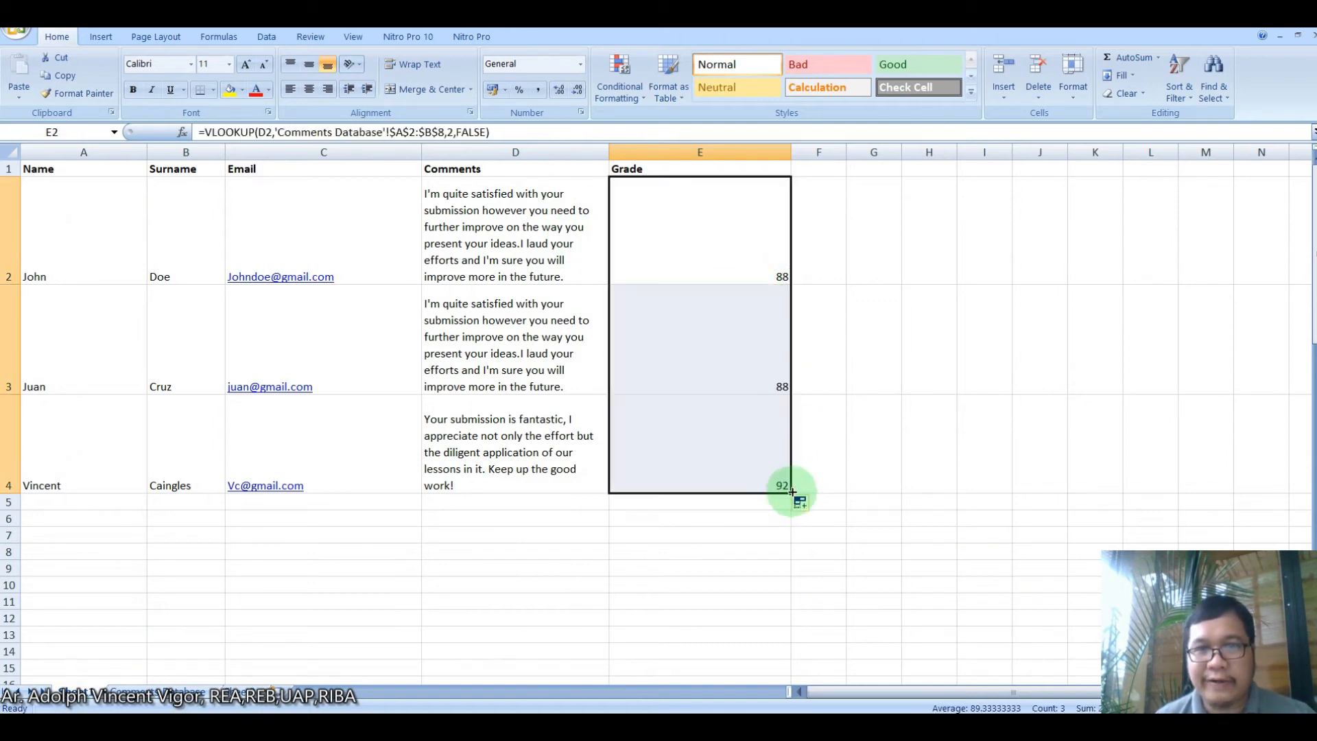
{"action": "left_click", "coordinate": [830, 480]}
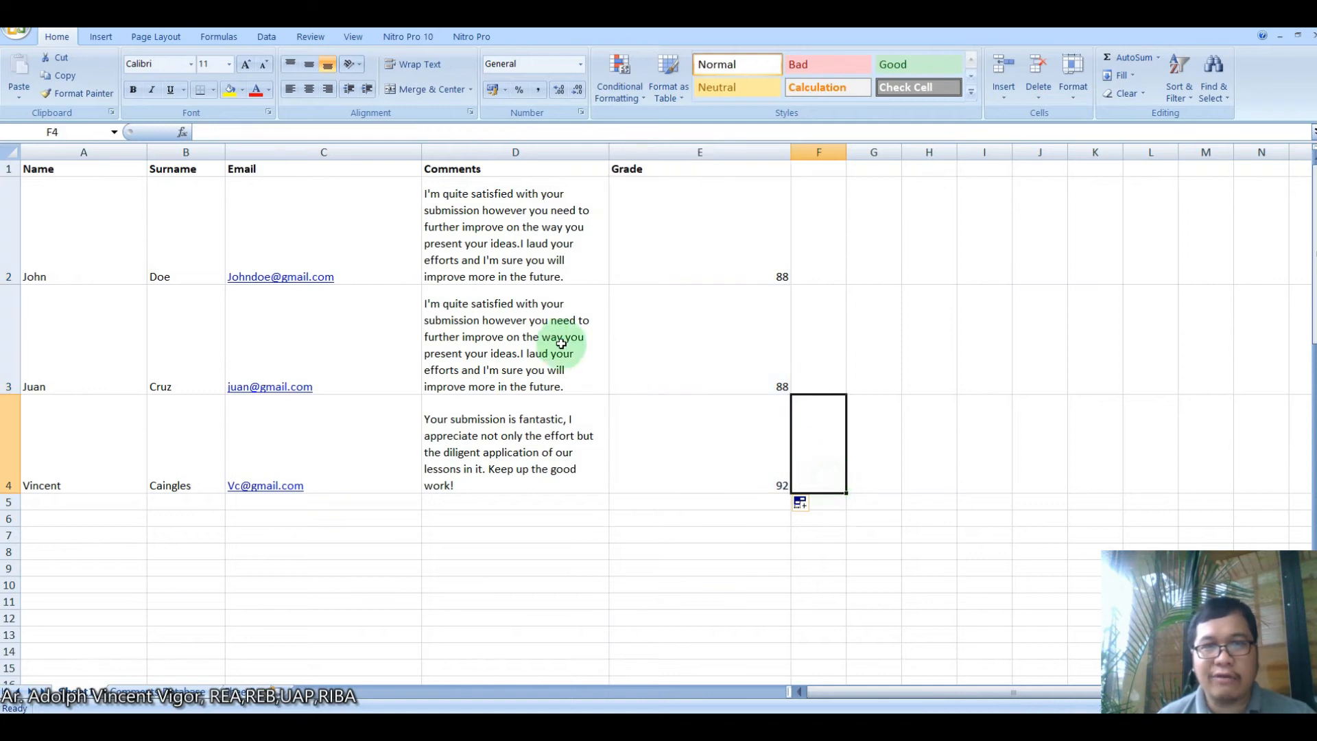
Step: Change the comment in D3 to "I was not very happy with the presentation of your submission" and check its grade in E3
{"action": "left_click", "coordinate": [604, 369]}
{"action": "left_click", "coordinate": [614, 387]}
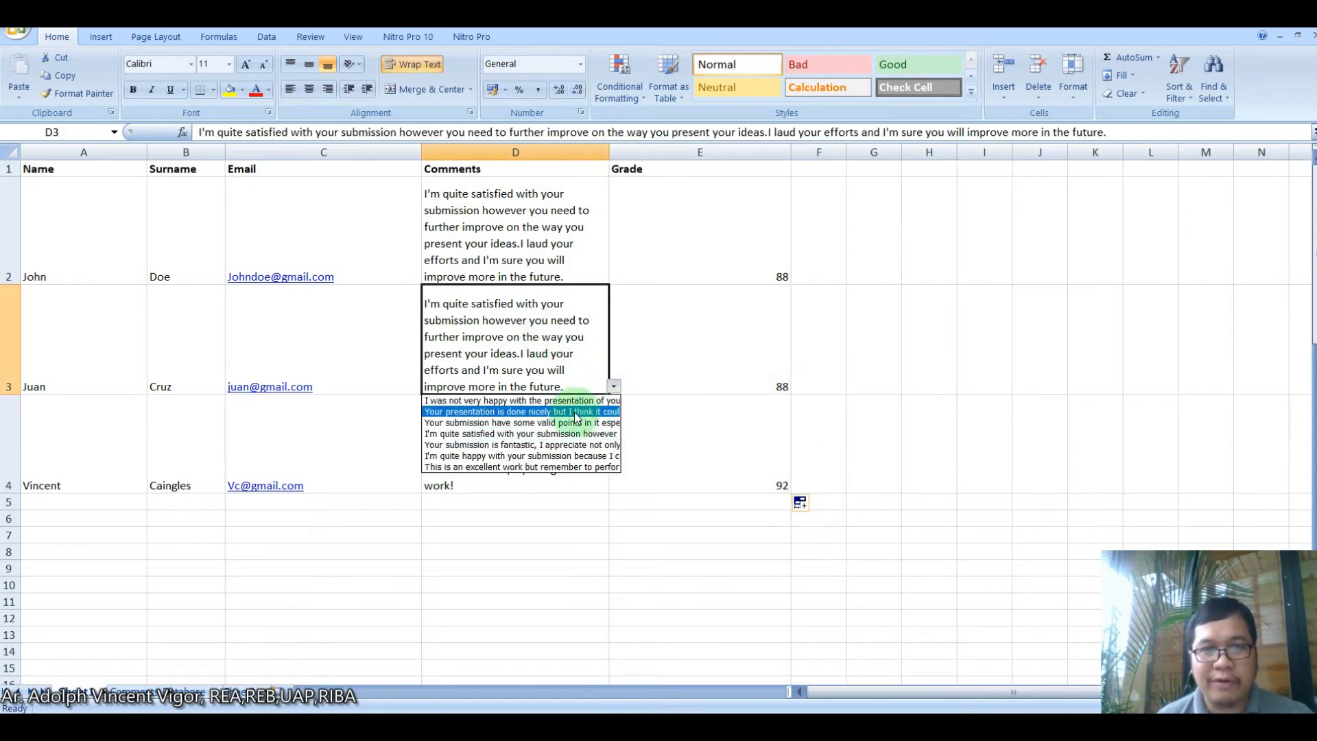
{"action": "left_click", "coordinate": [572, 403]}
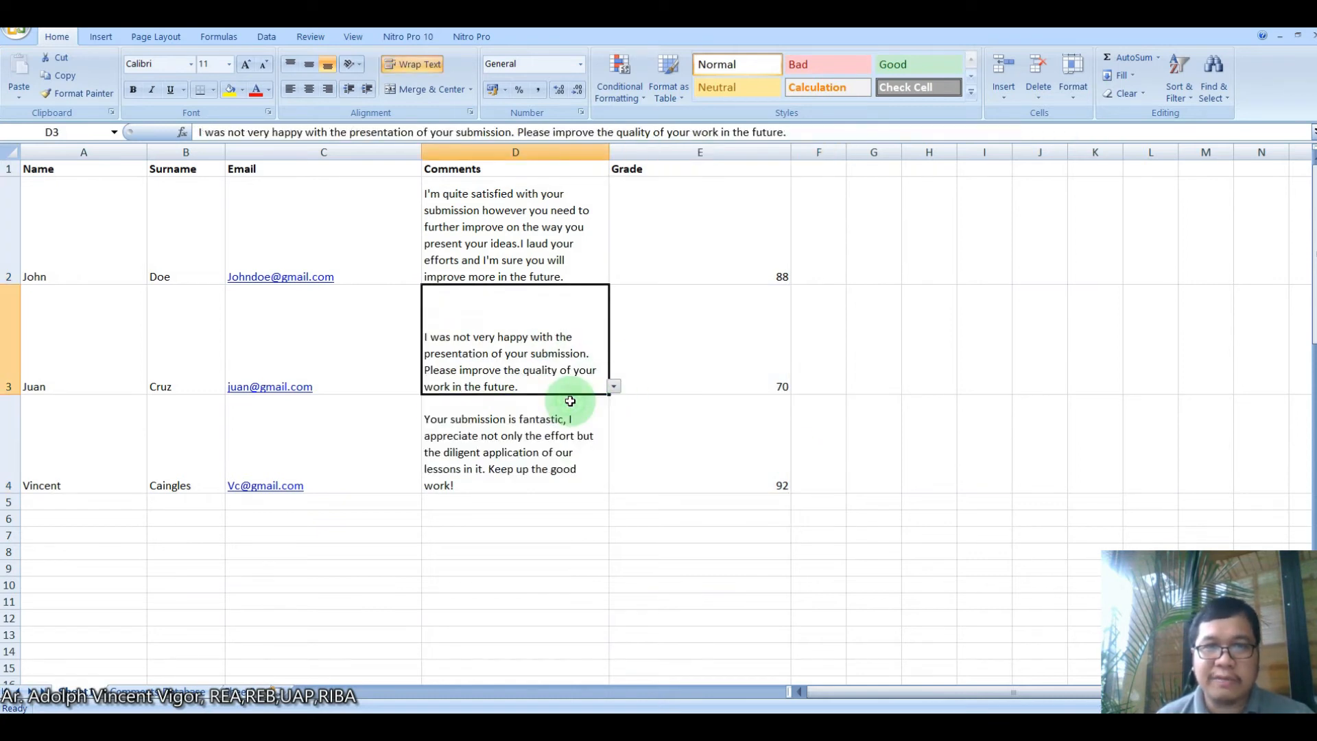
{"action": "left_click", "coordinate": [765, 384]}
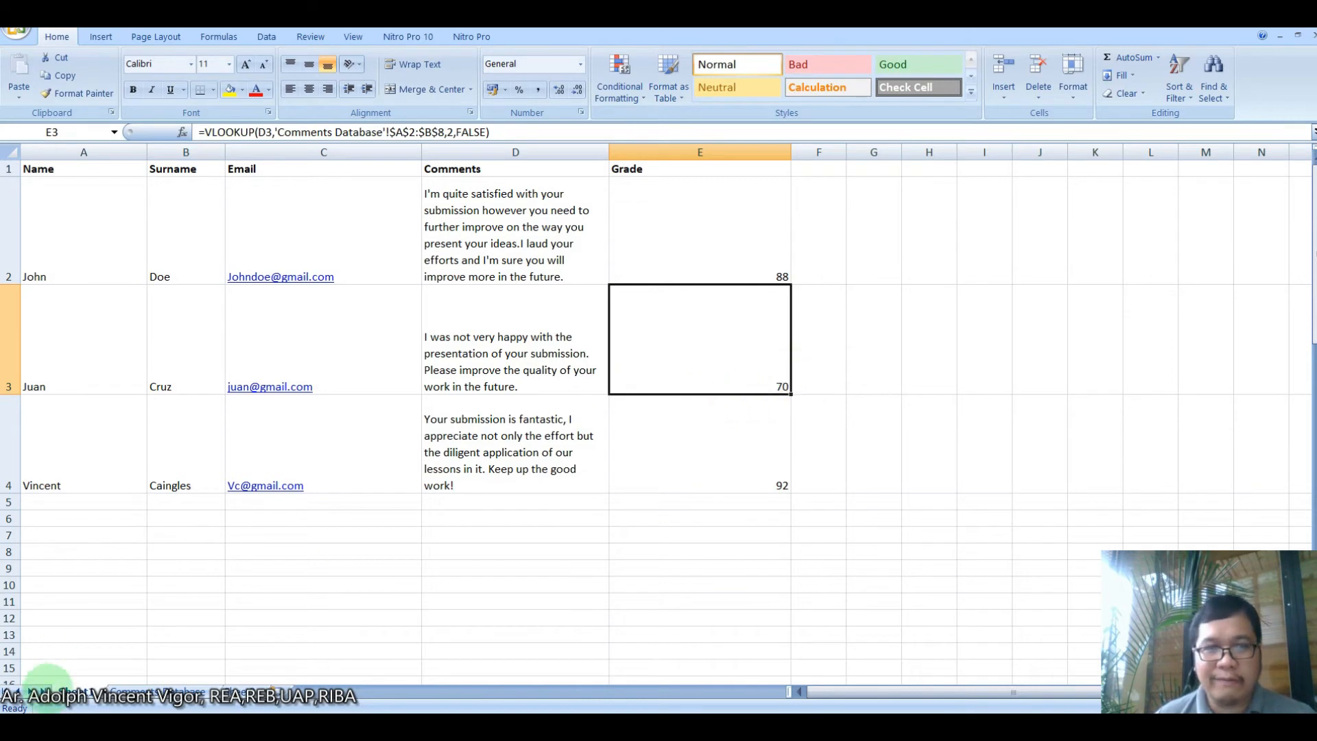
Step: Switch to File Explorer and open the Mail Format document from the For Teachers folder in Word
{"action": "left_click", "coordinate": [48, 710]}
{"action": "left_click", "coordinate": [276, 658]}
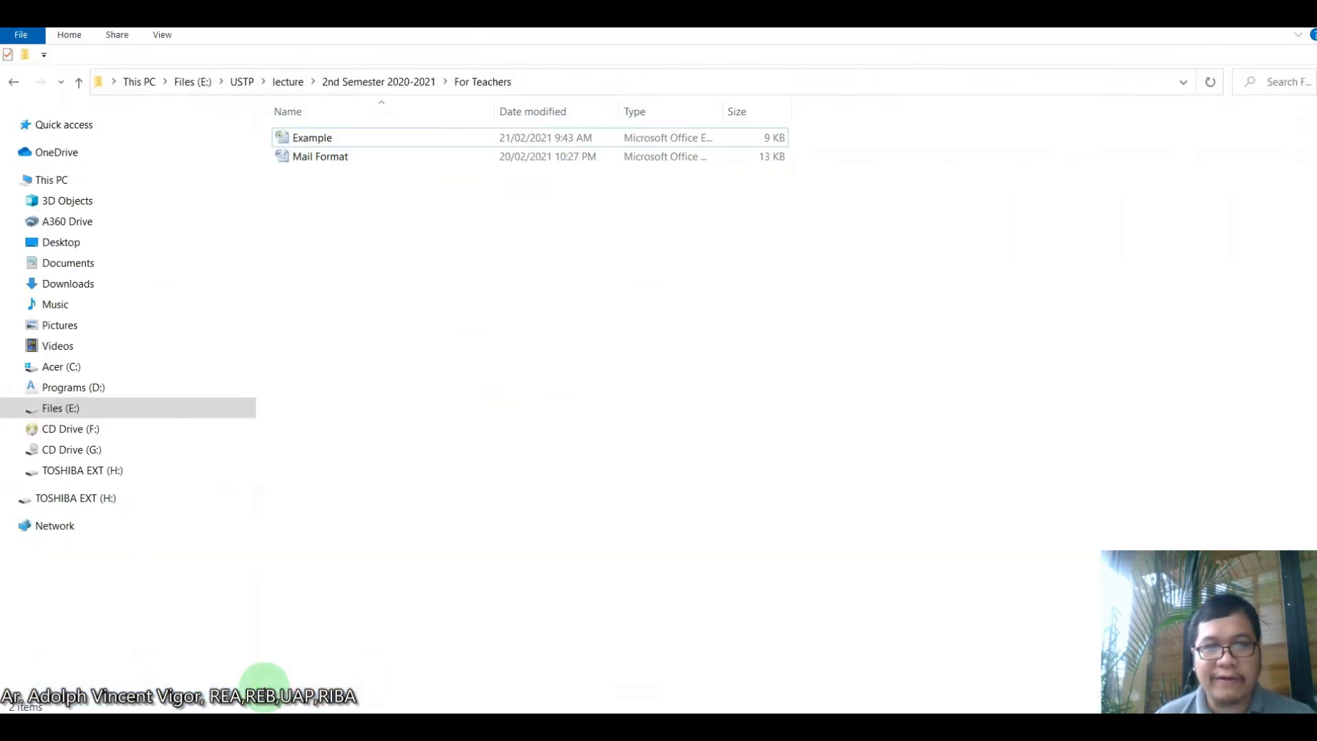
{"action": "left_click", "coordinate": [327, 156]}
{"action": "double_click", "coordinate": [327, 156]}
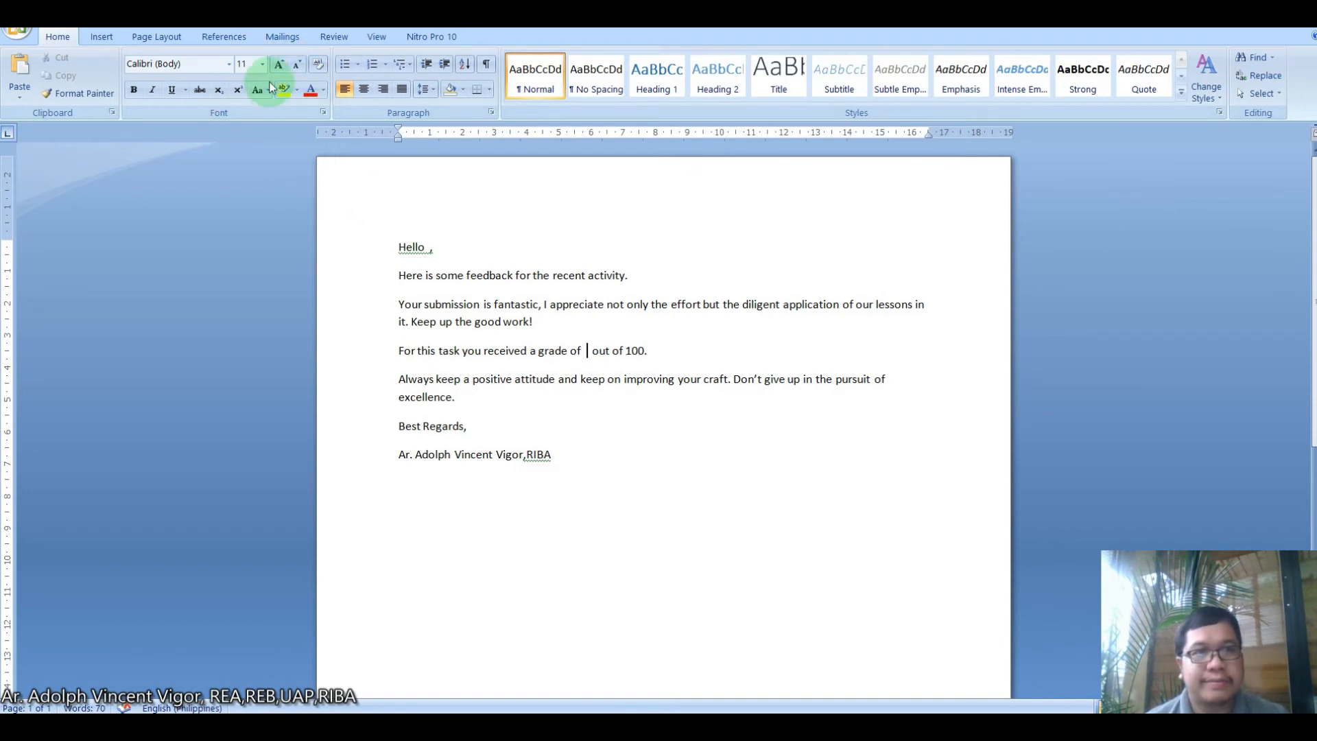
Step: Choose to use an existing list as the recipients for the mail merge
{"action": "left_click", "coordinate": [285, 41]}
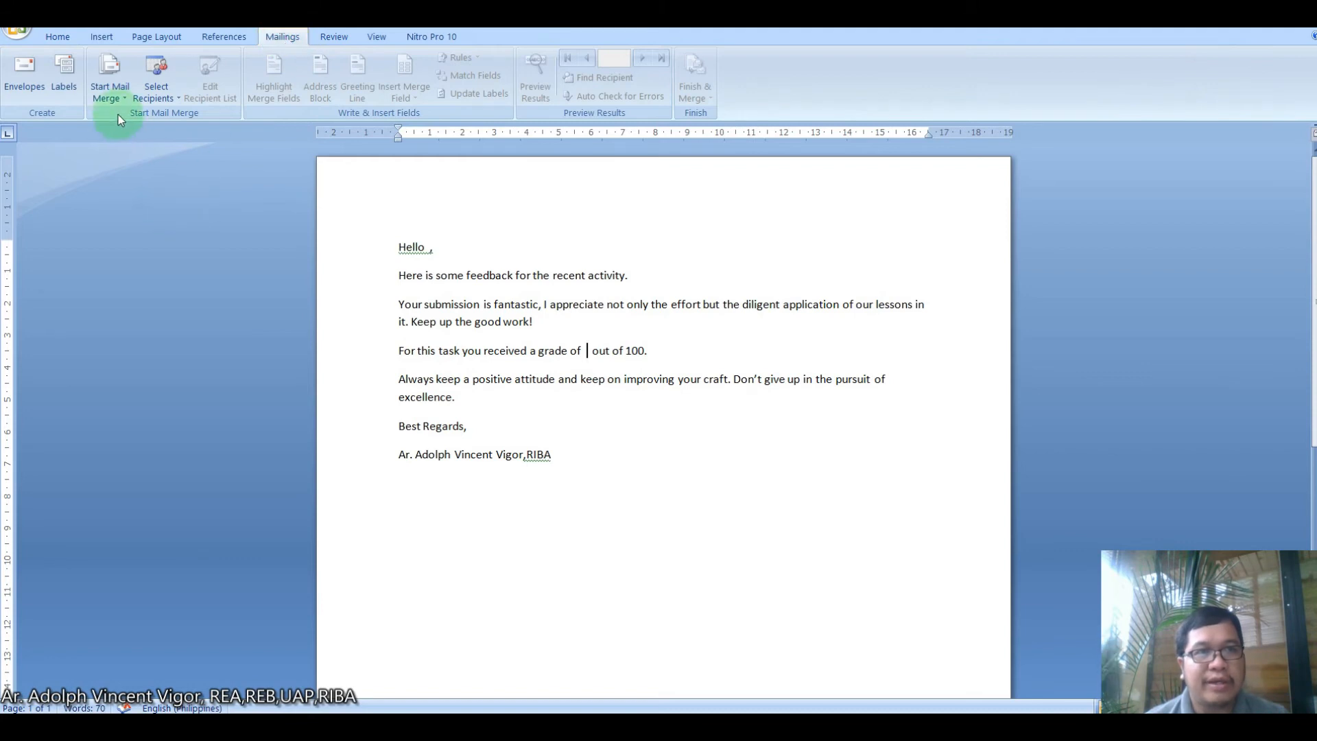
{"action": "left_click", "coordinate": [175, 101]}
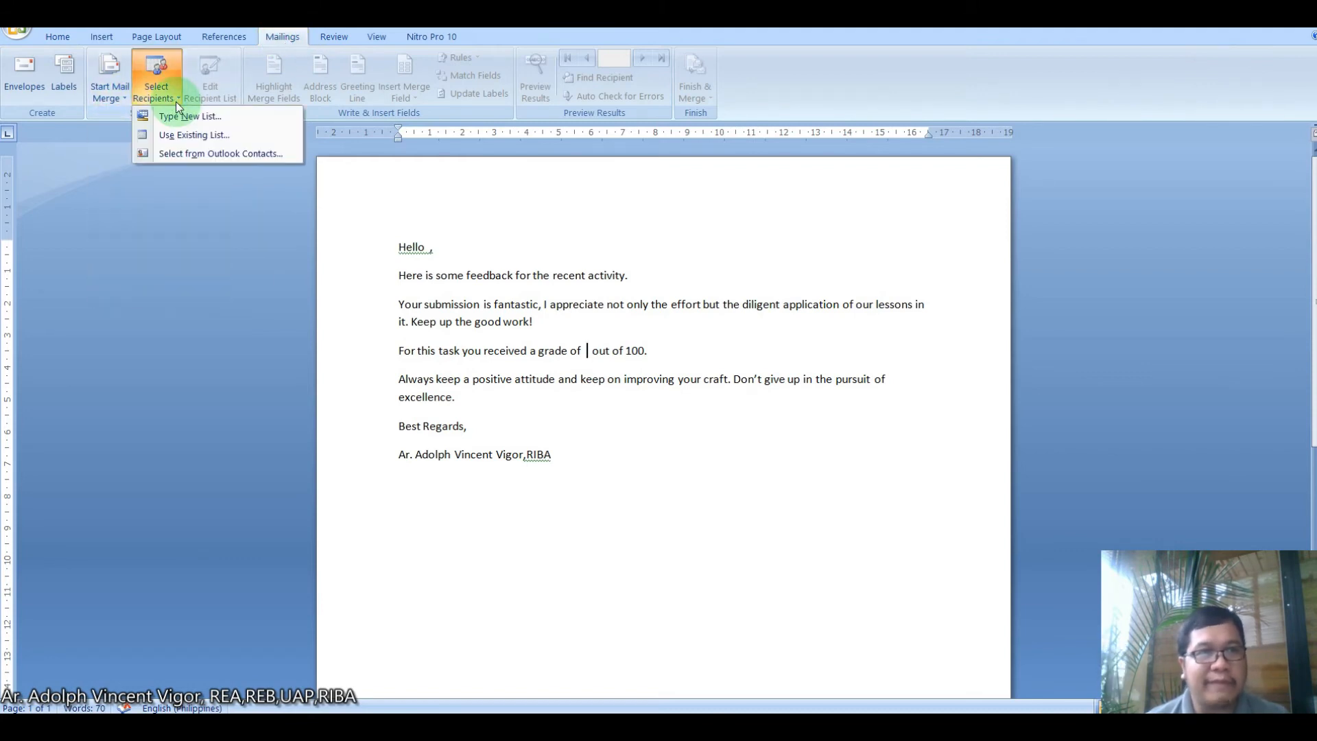
{"action": "left_click", "coordinate": [223, 135]}
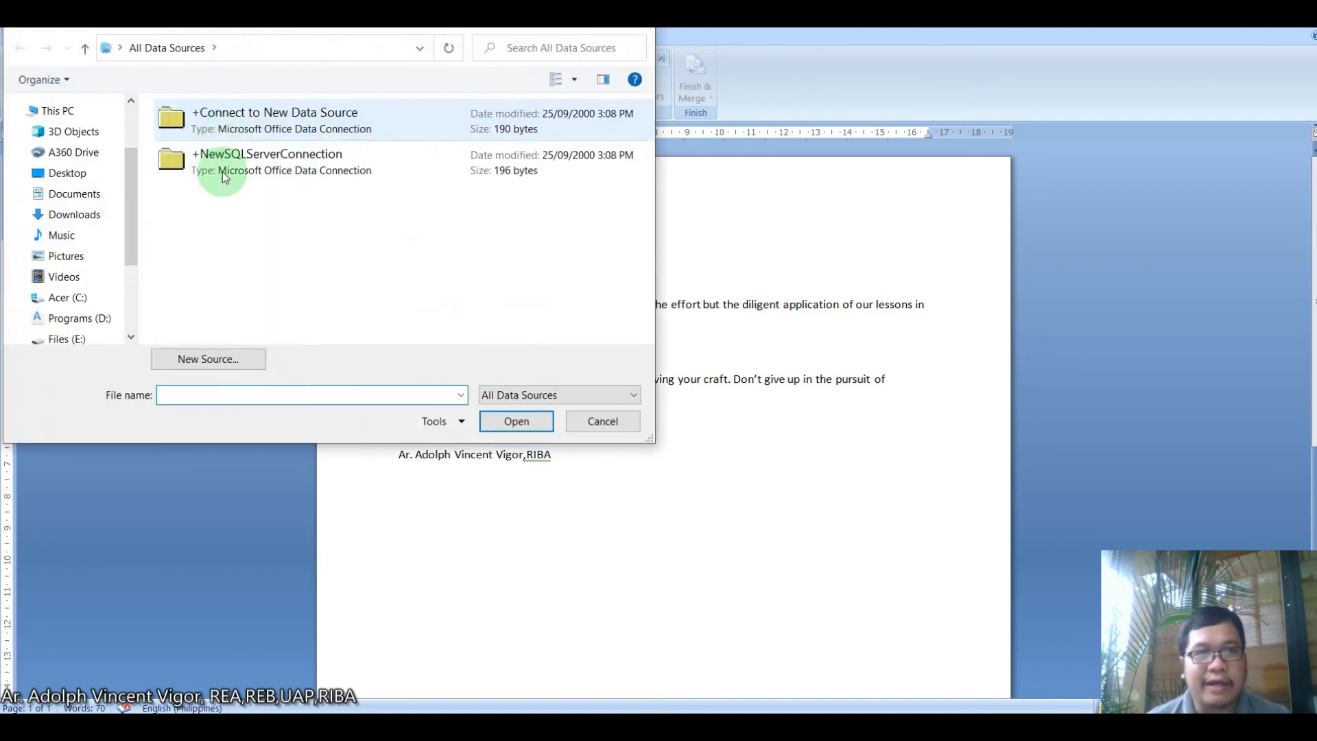
Step: Browse to the 2nd Semester 2020-2021 folder under USTP > lecture on the Files (E:) drive
{"action": "scroll", "coordinate": [74, 302], "scroll_direction": "down", "scroll_amount": 1}
{"action": "left_click", "coordinate": [74, 299]}
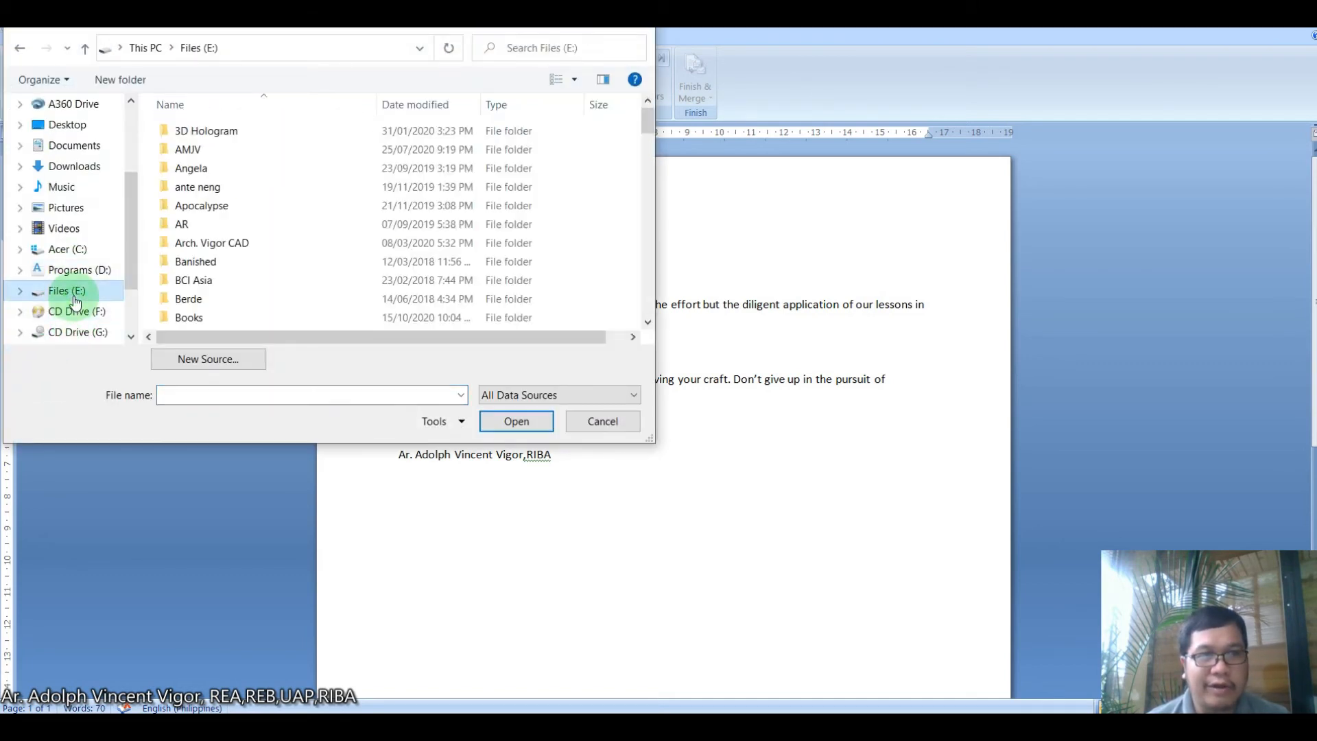
{"action": "left_click", "coordinate": [197, 266]}
{"action": "key", "text": "u"}
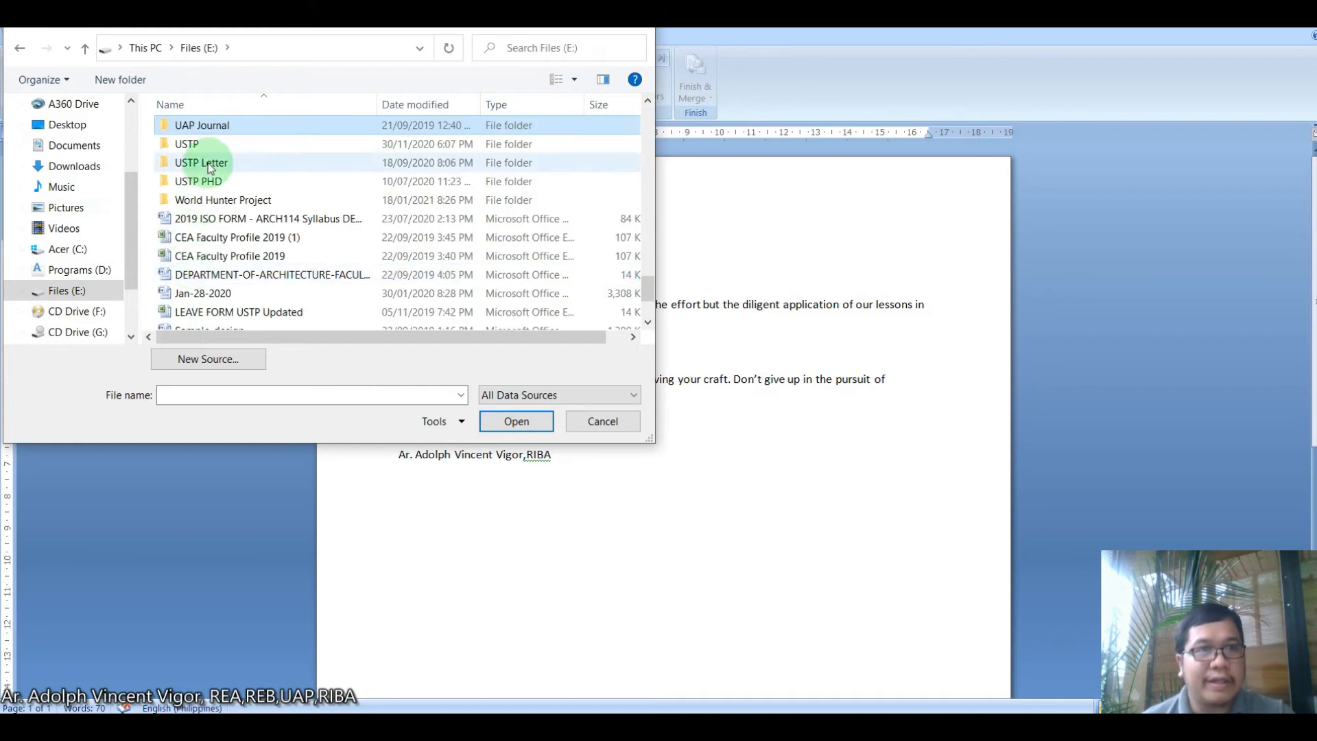
{"action": "double_click", "coordinate": [179, 143]}
{"action": "scroll", "coordinate": [210, 259], "scroll_direction": "down", "scroll_amount": 1}
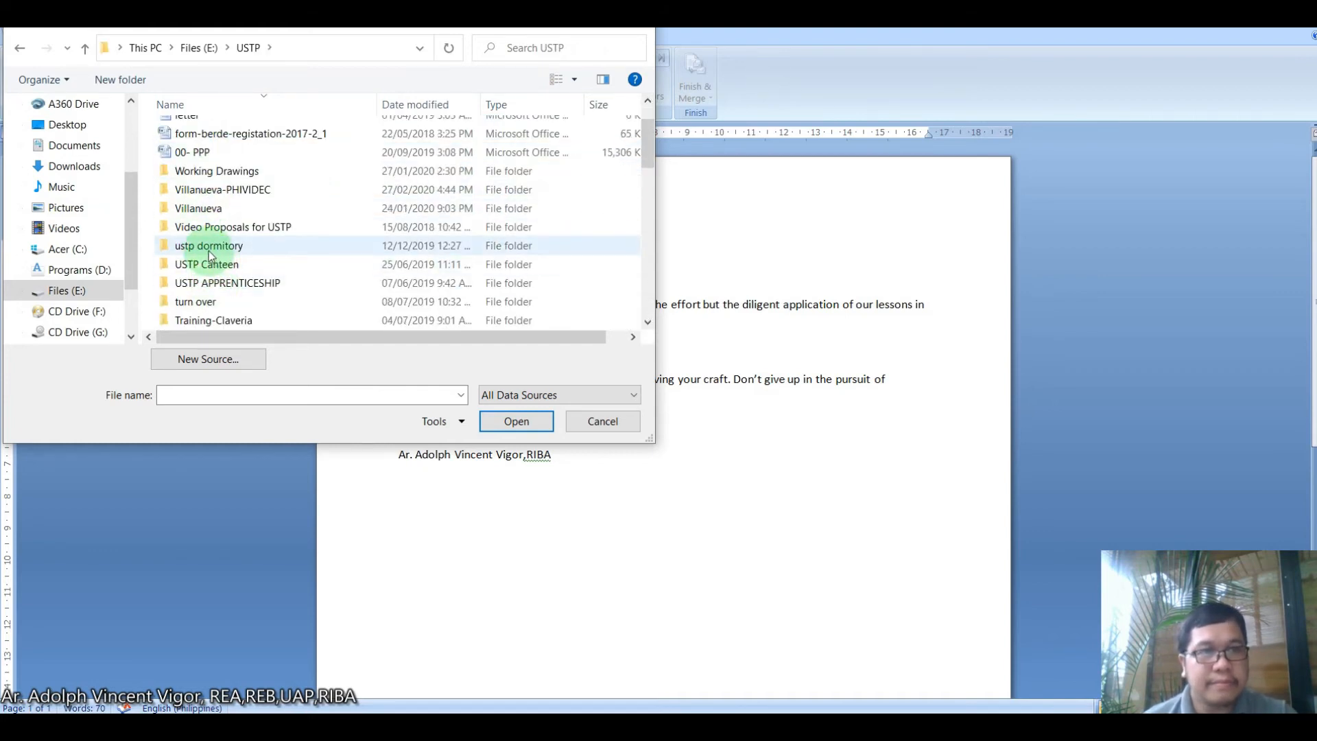
{"action": "scroll", "coordinate": [209, 250], "scroll_direction": "down", "scroll_amount": 10}
{"action": "scroll", "coordinate": [205, 158], "scroll_direction": "up", "scroll_amount": 1}
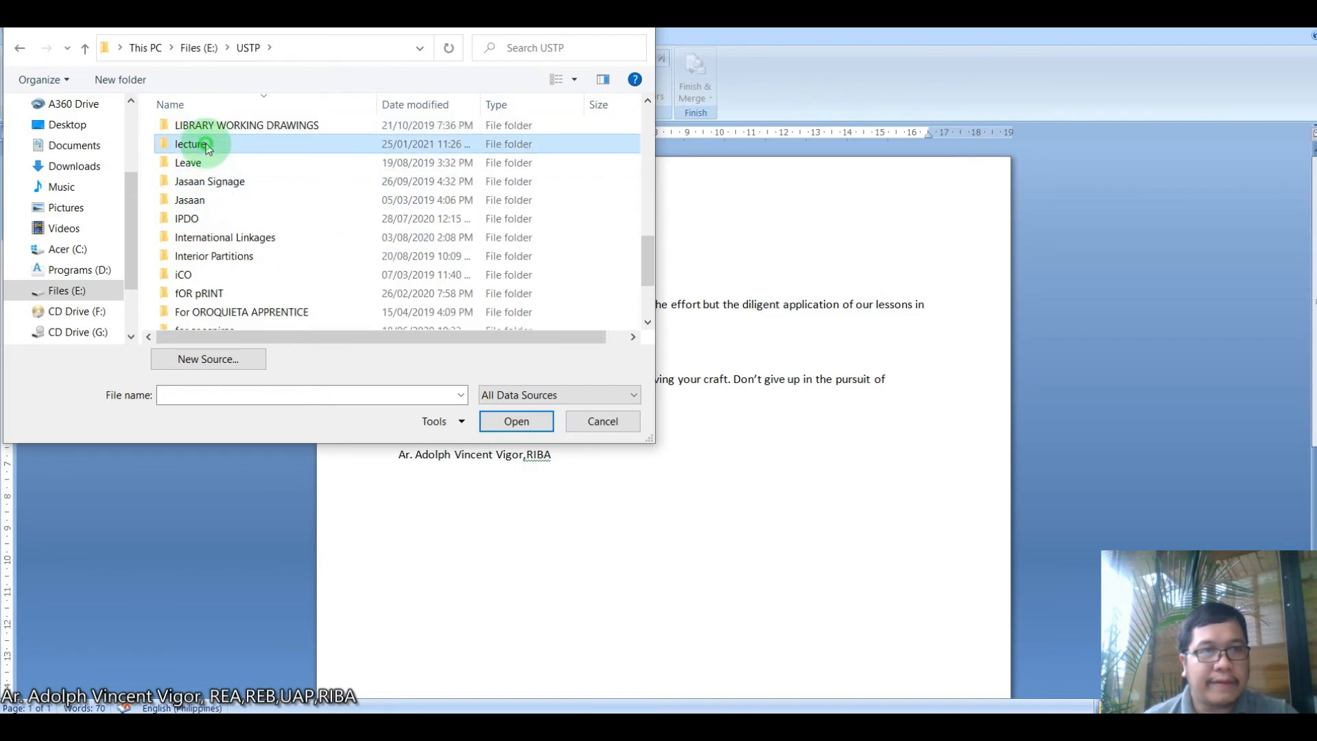
{"action": "double_click", "coordinate": [206, 144]}
{"action": "double_click", "coordinate": [247, 226]}
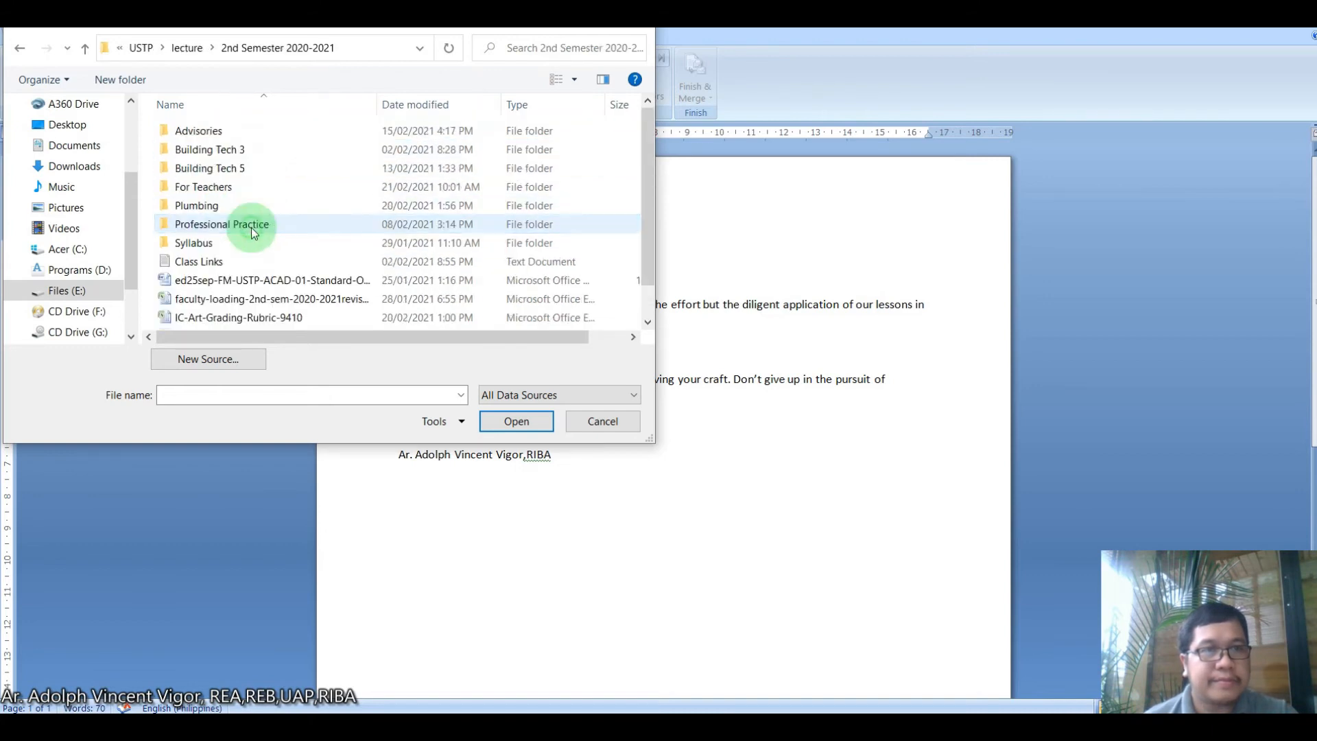
Step: Use the Example workbook from the For Teachers folder as the recipient list, with its Sheet1$ table
{"action": "double_click", "coordinate": [233, 205]}
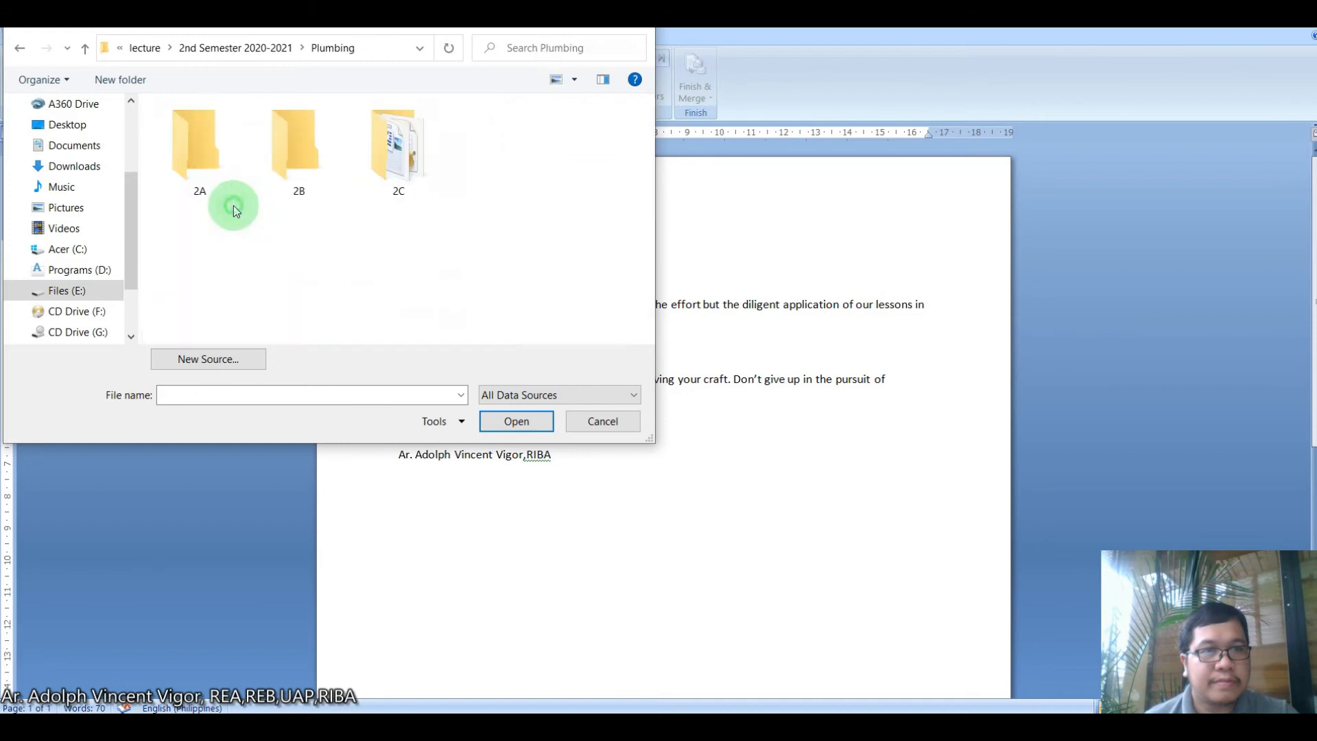
{"action": "left_click", "coordinate": [250, 48]}
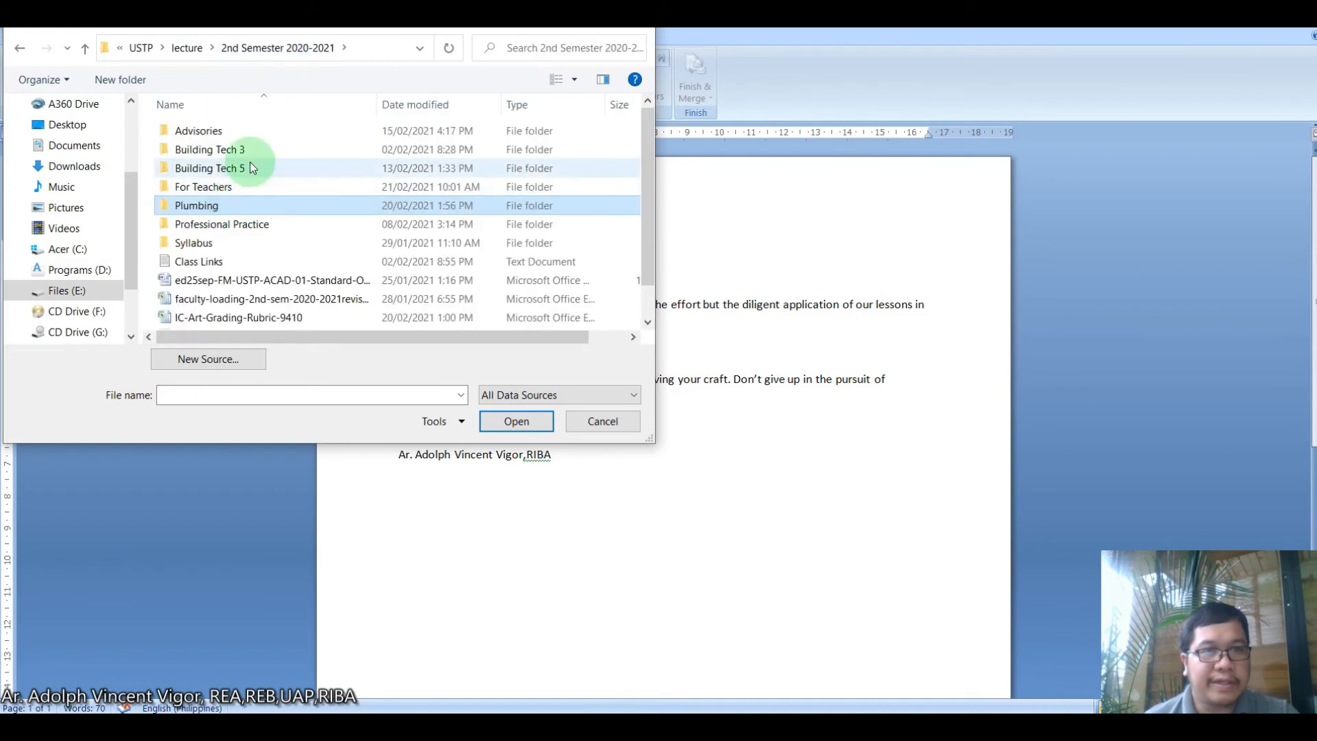
{"action": "left_click", "coordinate": [235, 190]}
{"action": "double_click", "coordinate": [234, 188]}
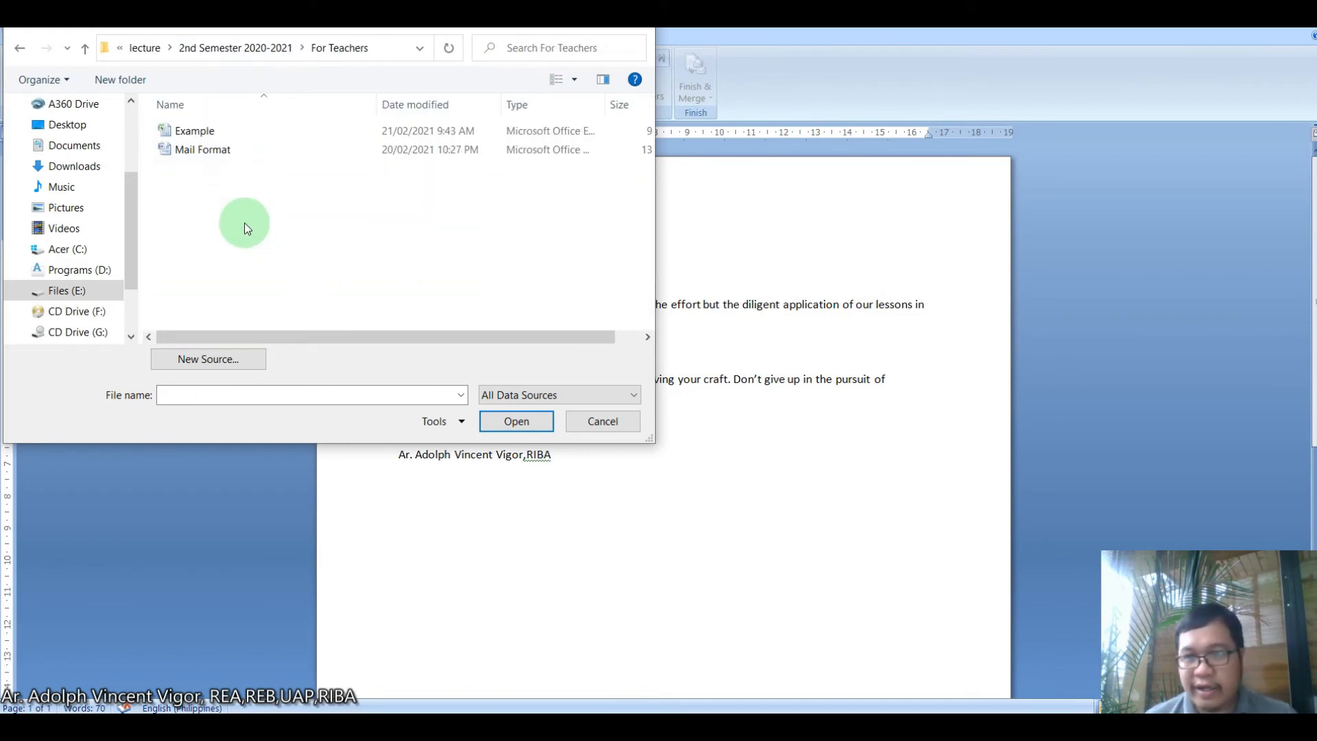
{"action": "double_click", "coordinate": [212, 138]}
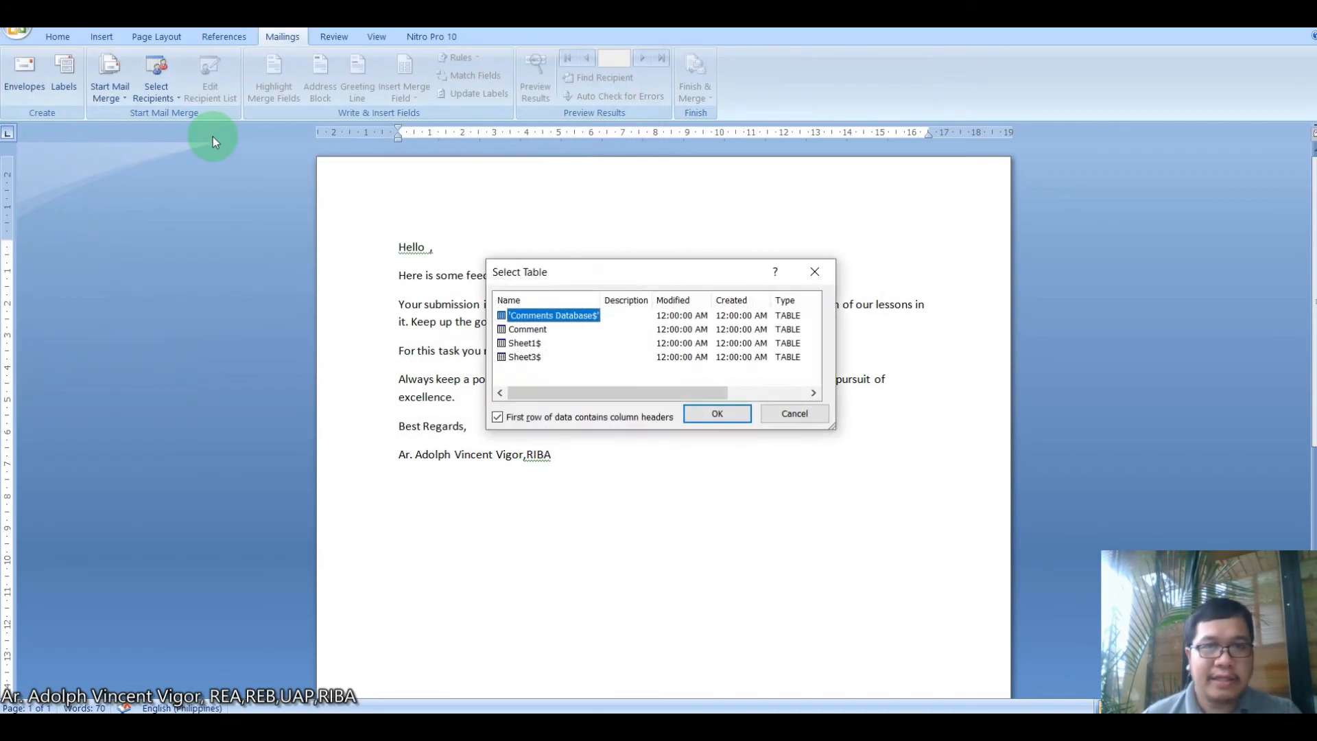
{"action": "left_click", "coordinate": [523, 344]}
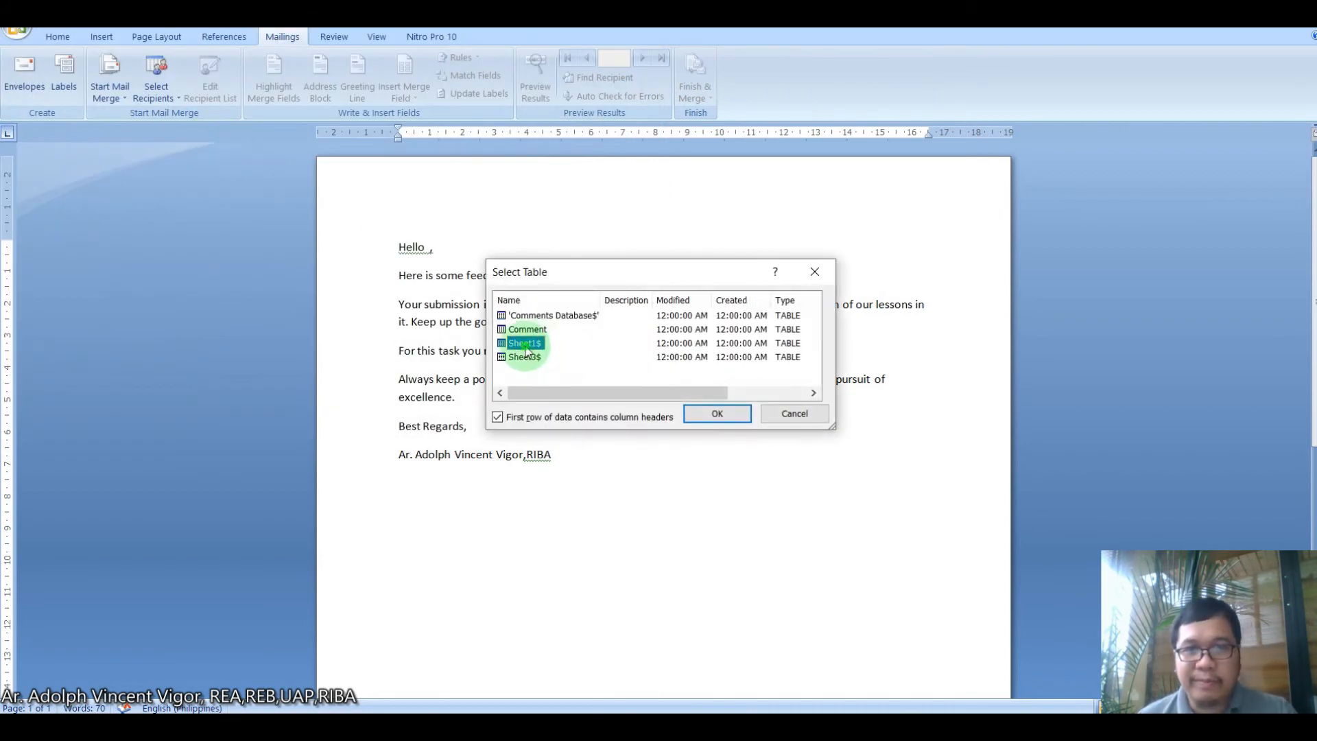
{"action": "left_click", "coordinate": [726, 414]}
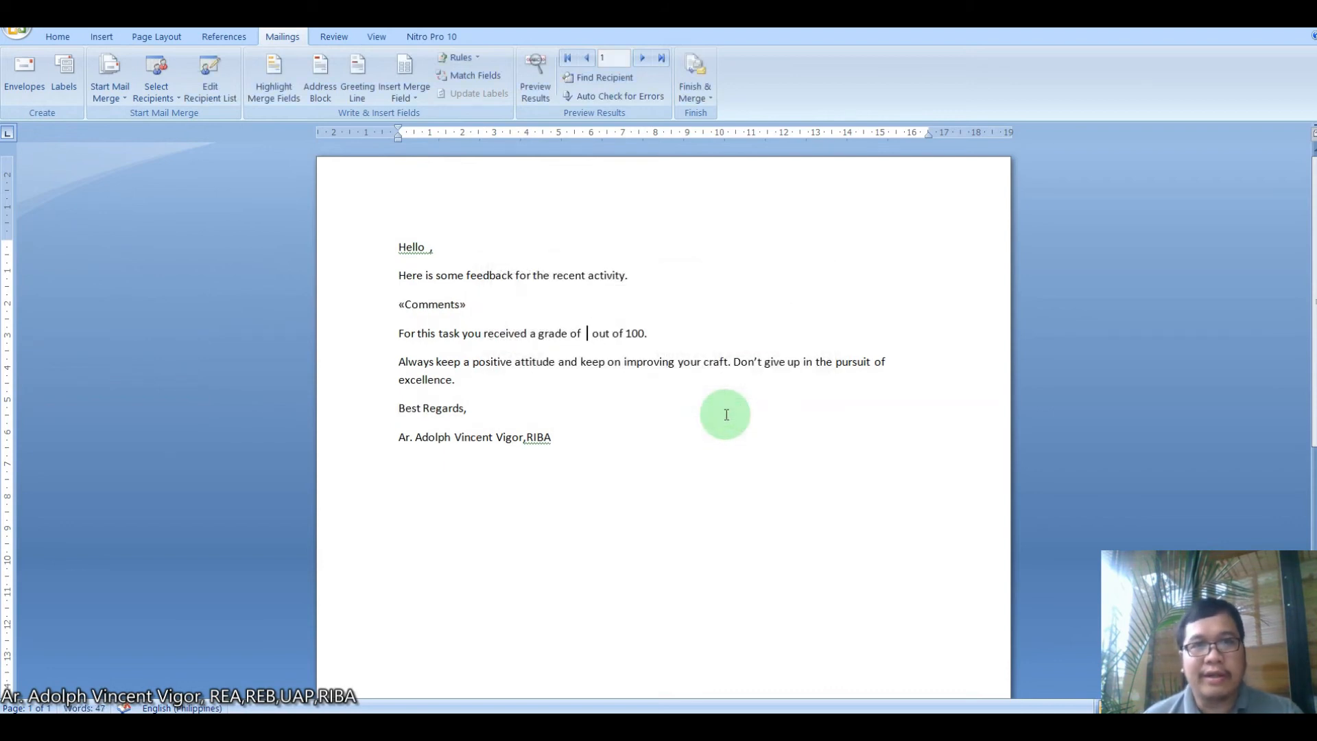
Step: Delete the existing Comments merge field below the feedback introduction line
{"action": "left_click", "coordinate": [495, 309]}
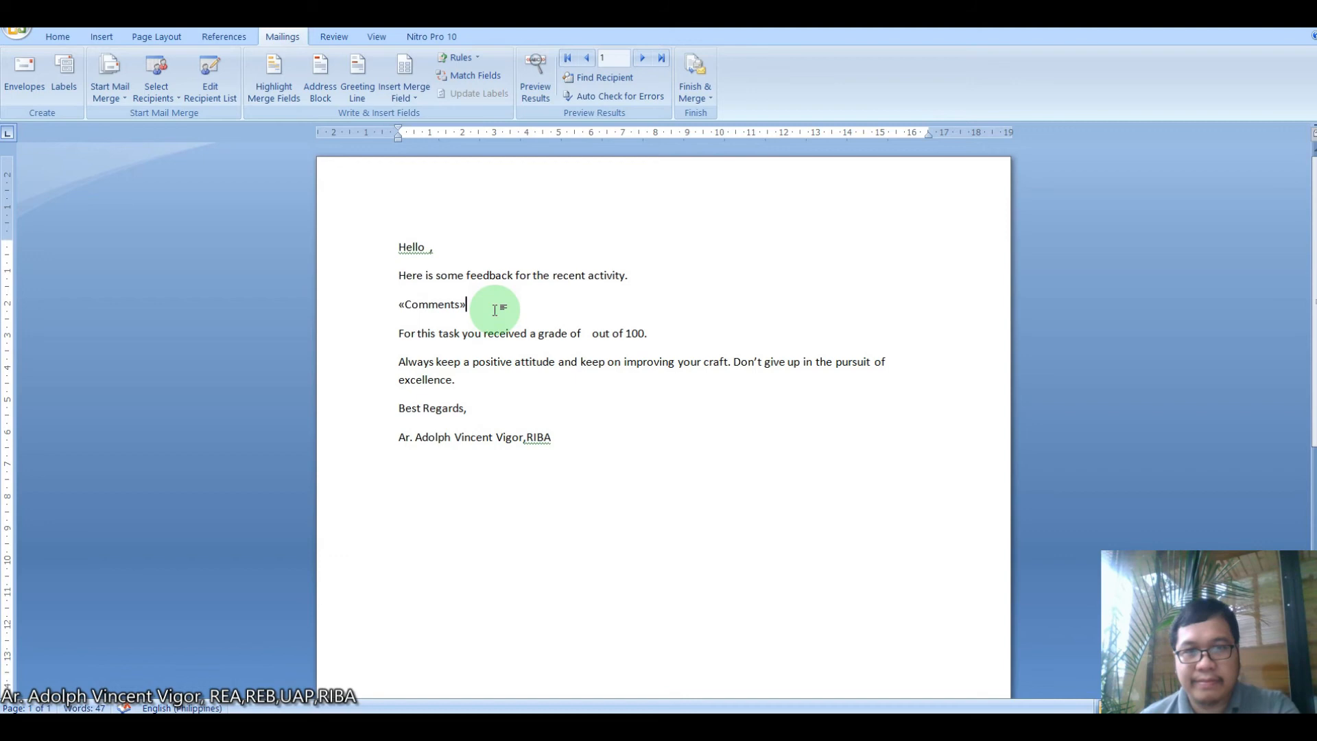
{"action": "key", "text": "BackSpace"}
{"action": "key", "text": "BackSpace"}
Step: Insert the Name_ merge field after "Hello" in the greeting and add a space before it
{"action": "left_click", "coordinate": [426, 248]}
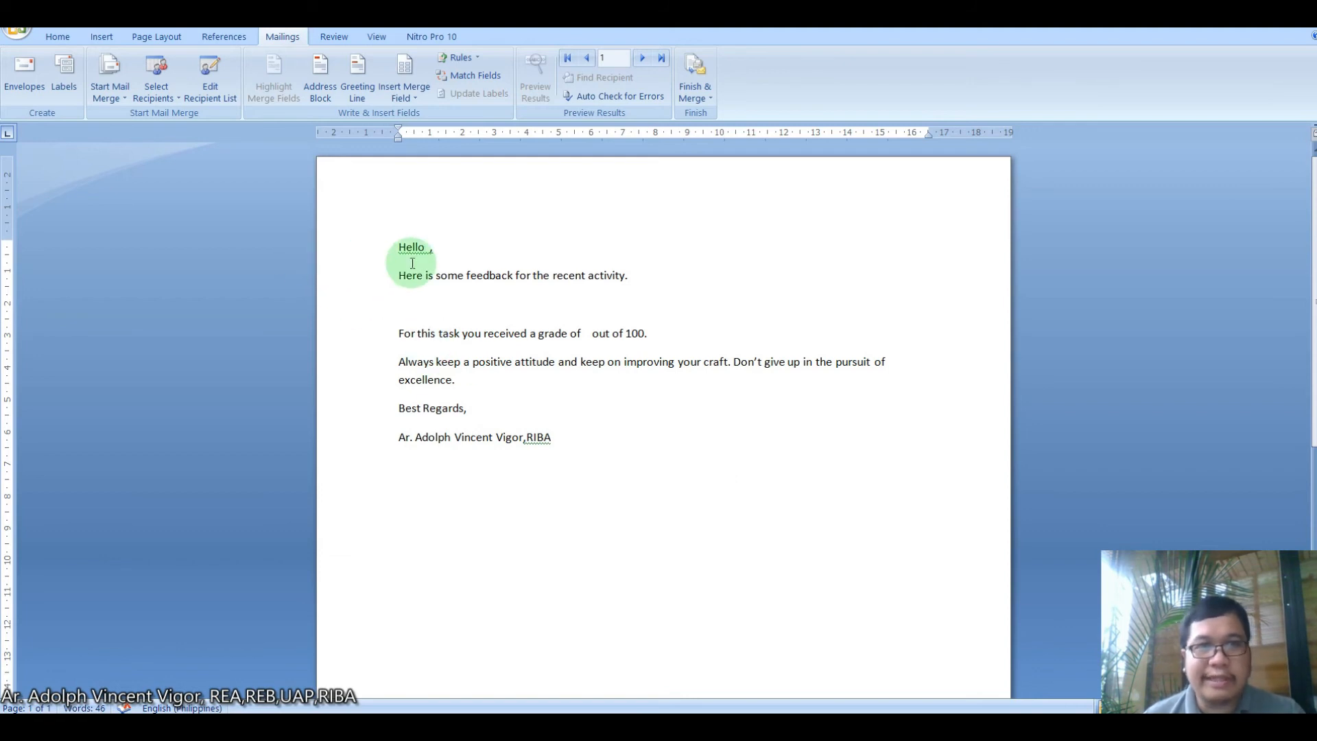
{"action": "left_click", "coordinate": [420, 100]}
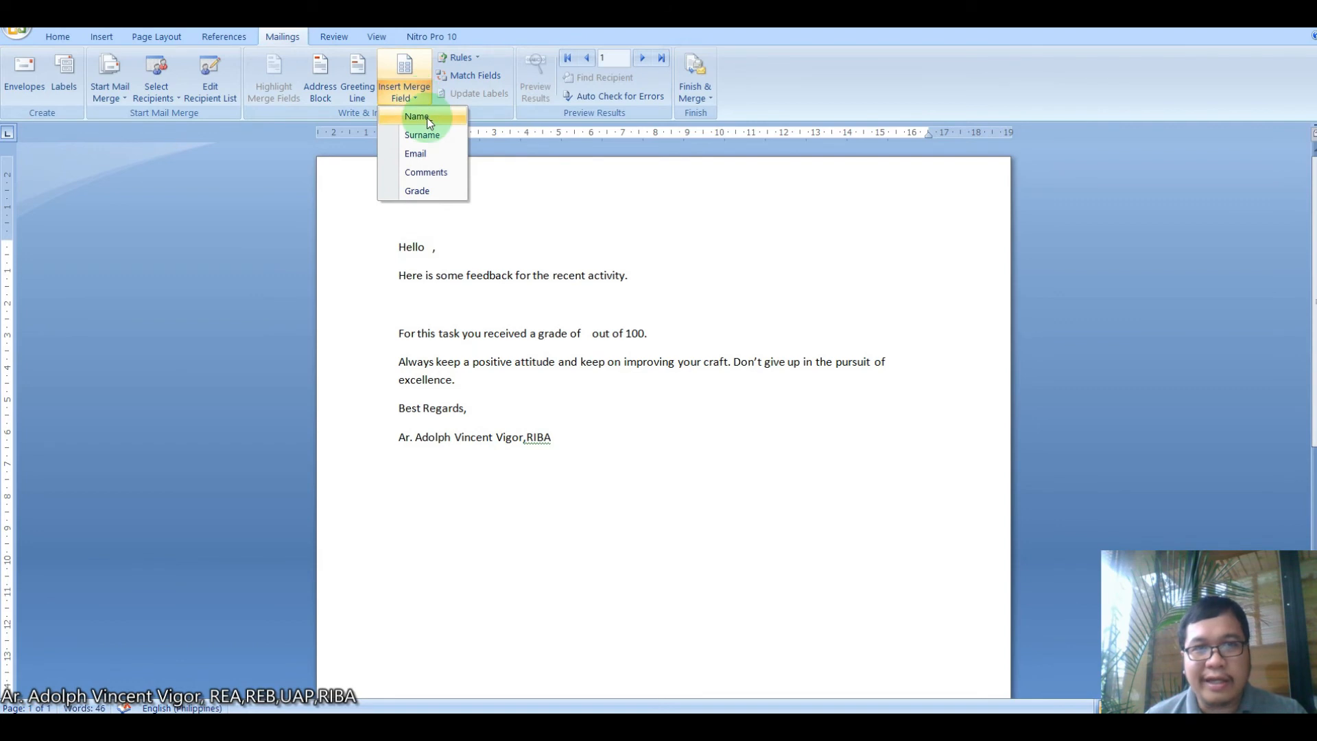
{"action": "left_click", "coordinate": [419, 118]}
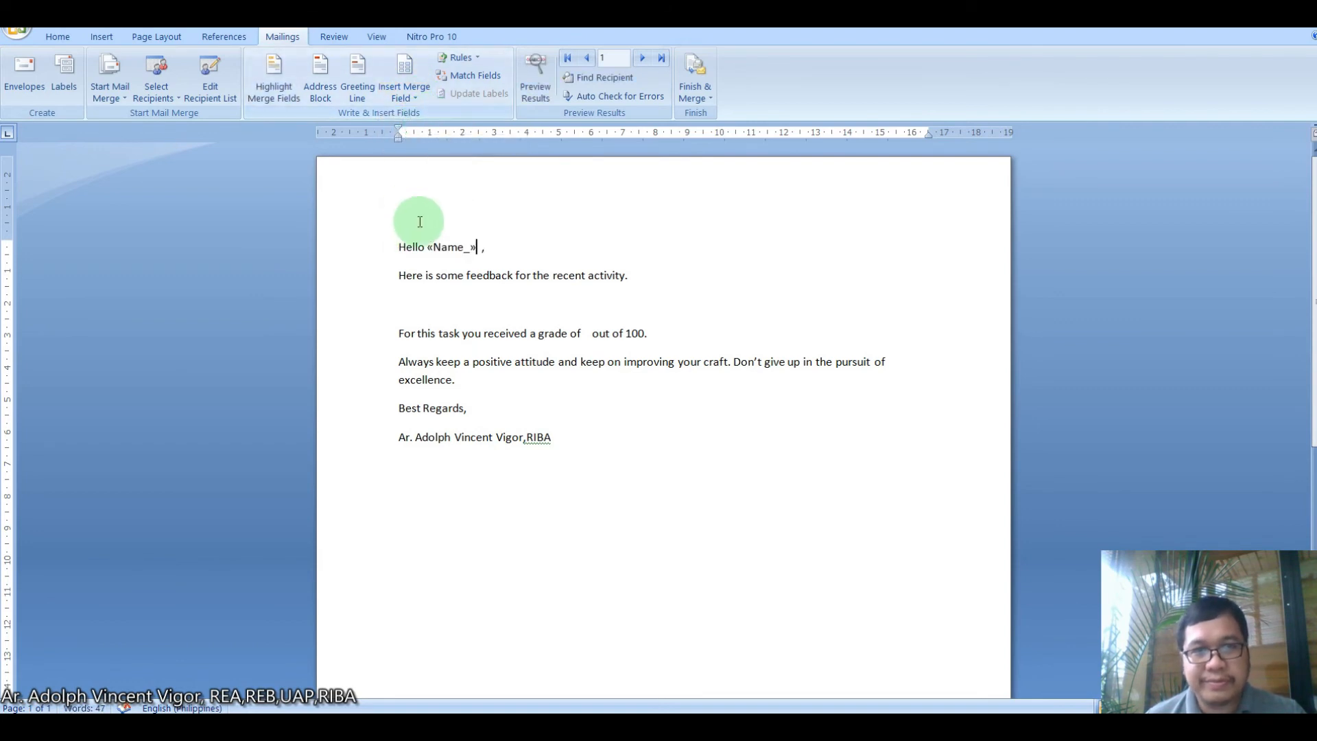
{"action": "left_click", "coordinate": [424, 247]}
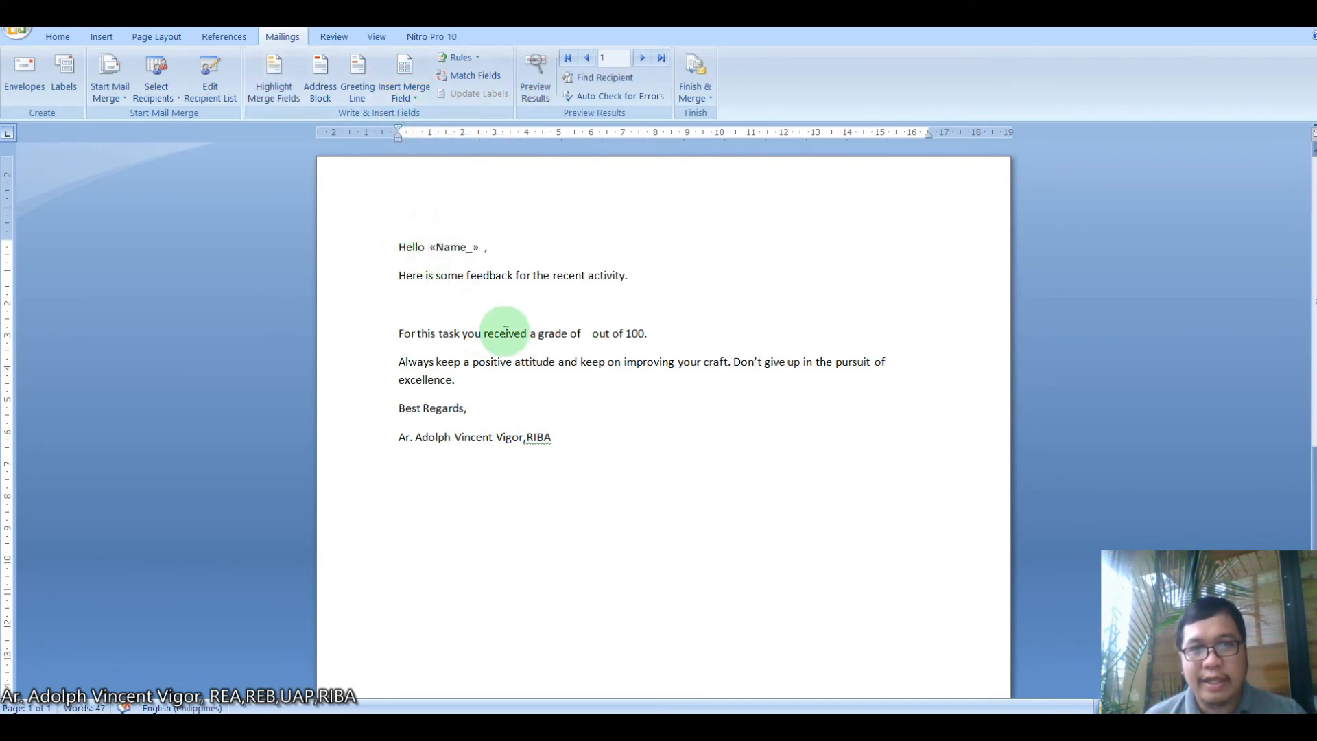
Step: Insert the Comments merge field on the empty line below "Here is some feedback for the recent activity."
{"action": "left_click", "coordinate": [413, 293]}
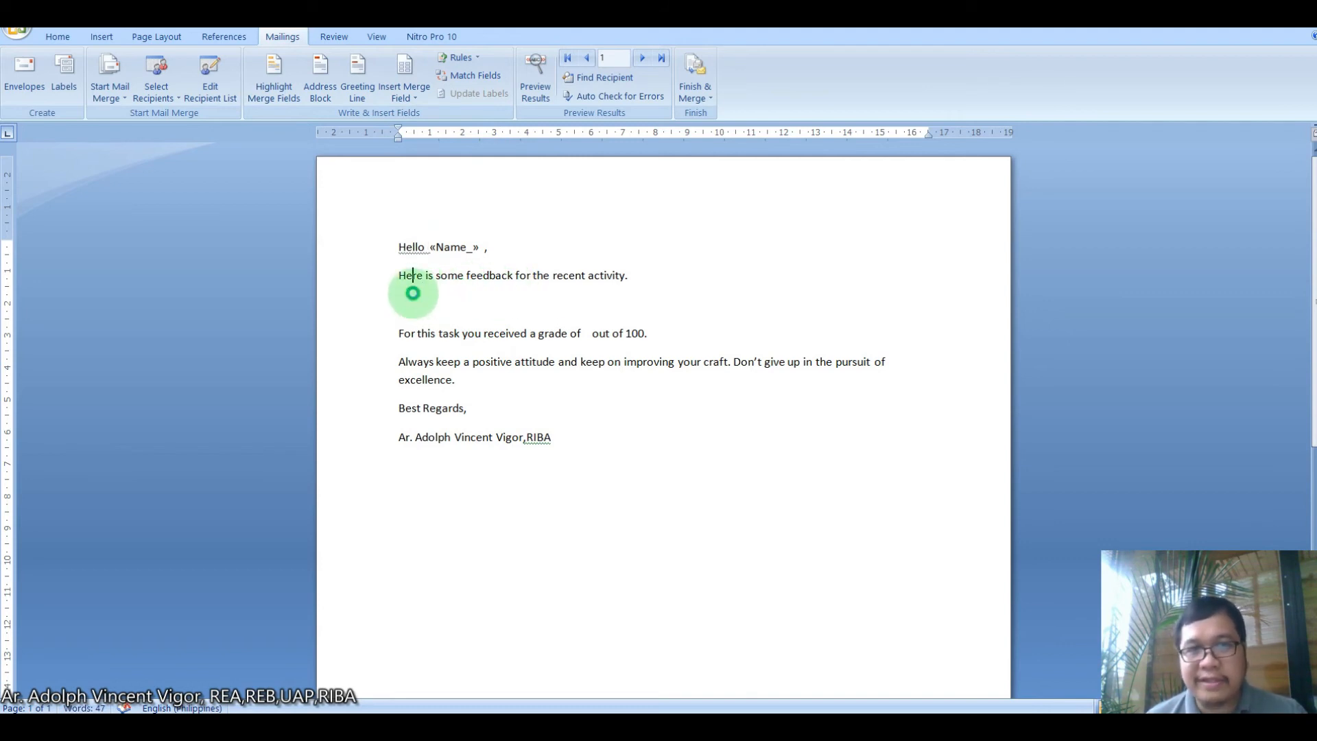
{"action": "left_click_drag", "start_coordinate": [412, 295], "coordinate": [414, 302]}
{"action": "left_click", "coordinate": [415, 302]}
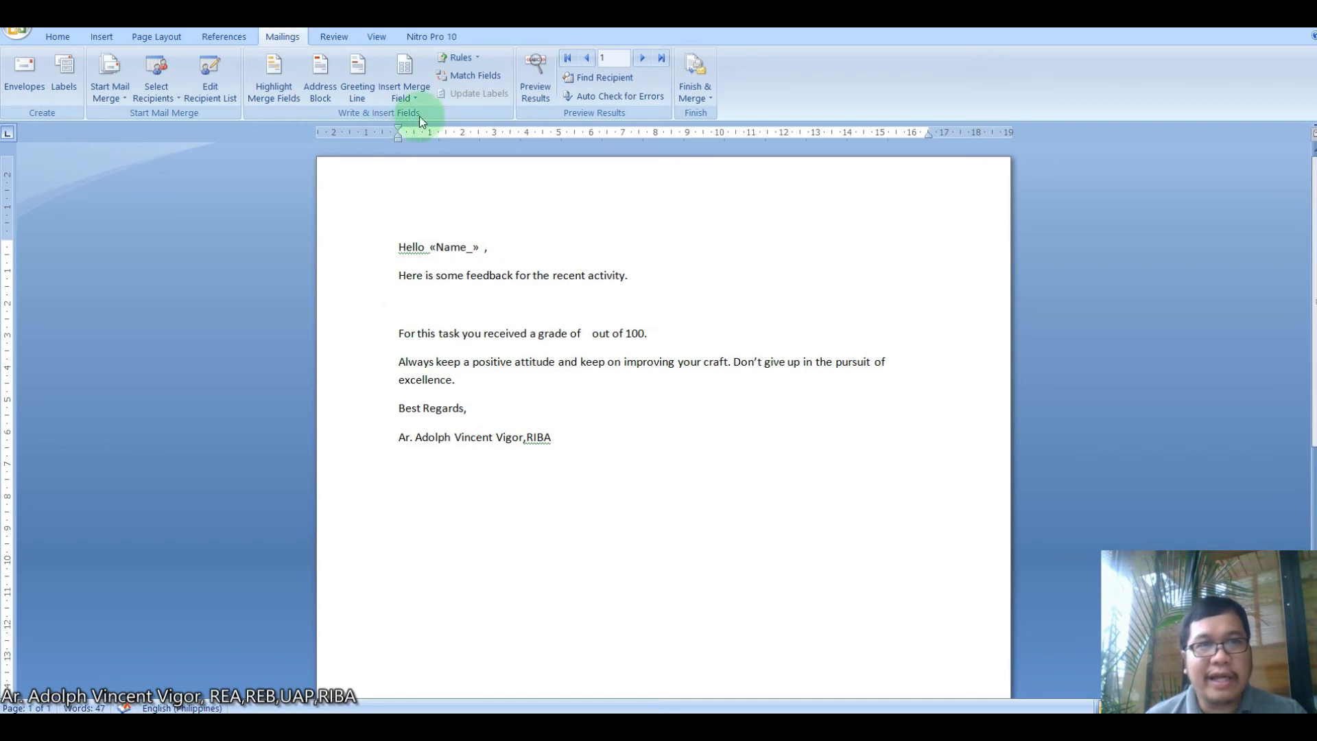
{"action": "left_click", "coordinate": [415, 97]}
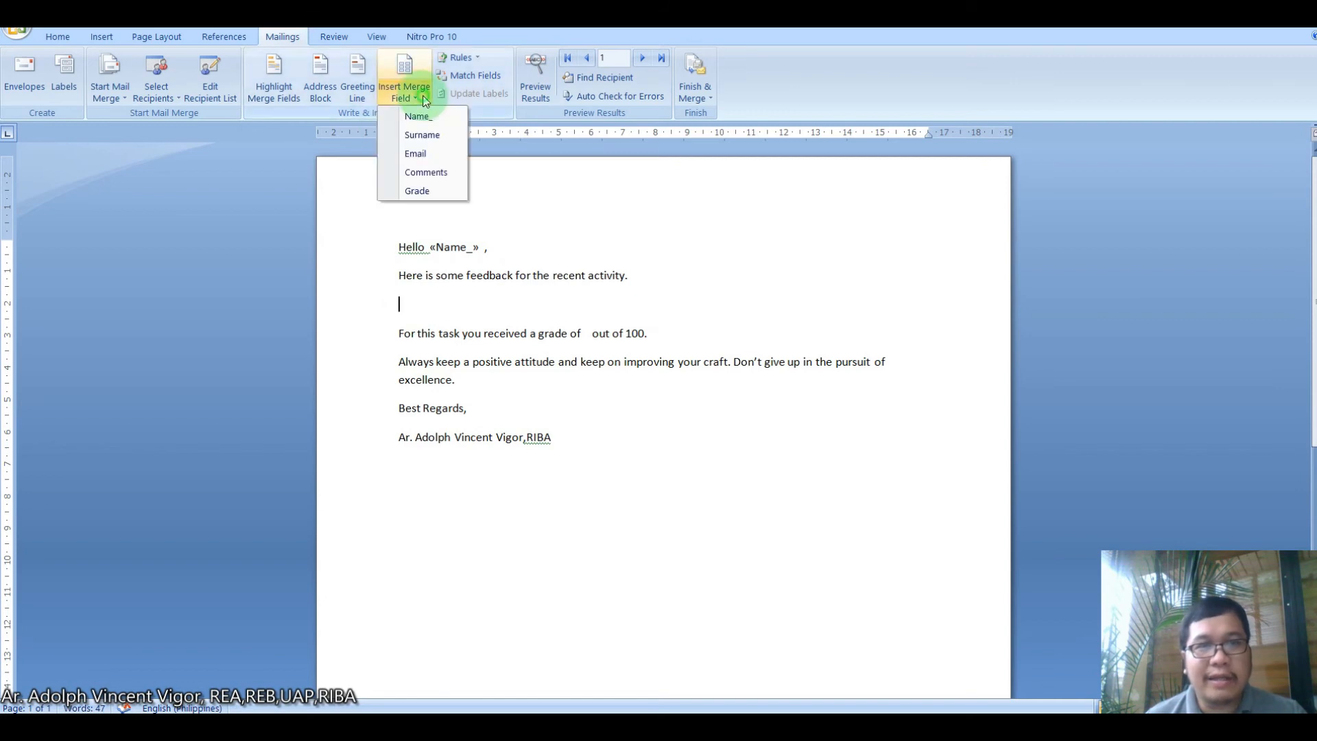
{"action": "left_click", "coordinate": [448, 177]}
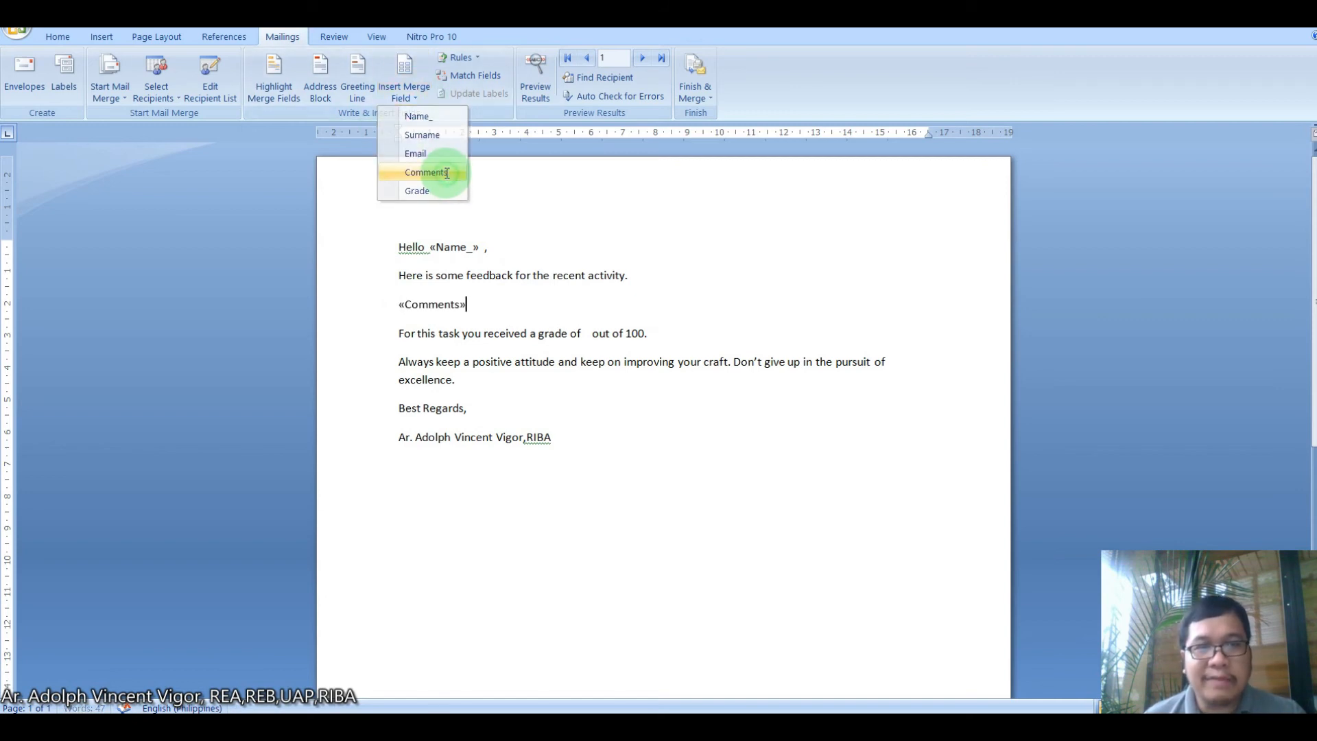
Step: Insert the Grade merge field between "a grade of" and "out of 100"
{"action": "left_click", "coordinate": [584, 335]}
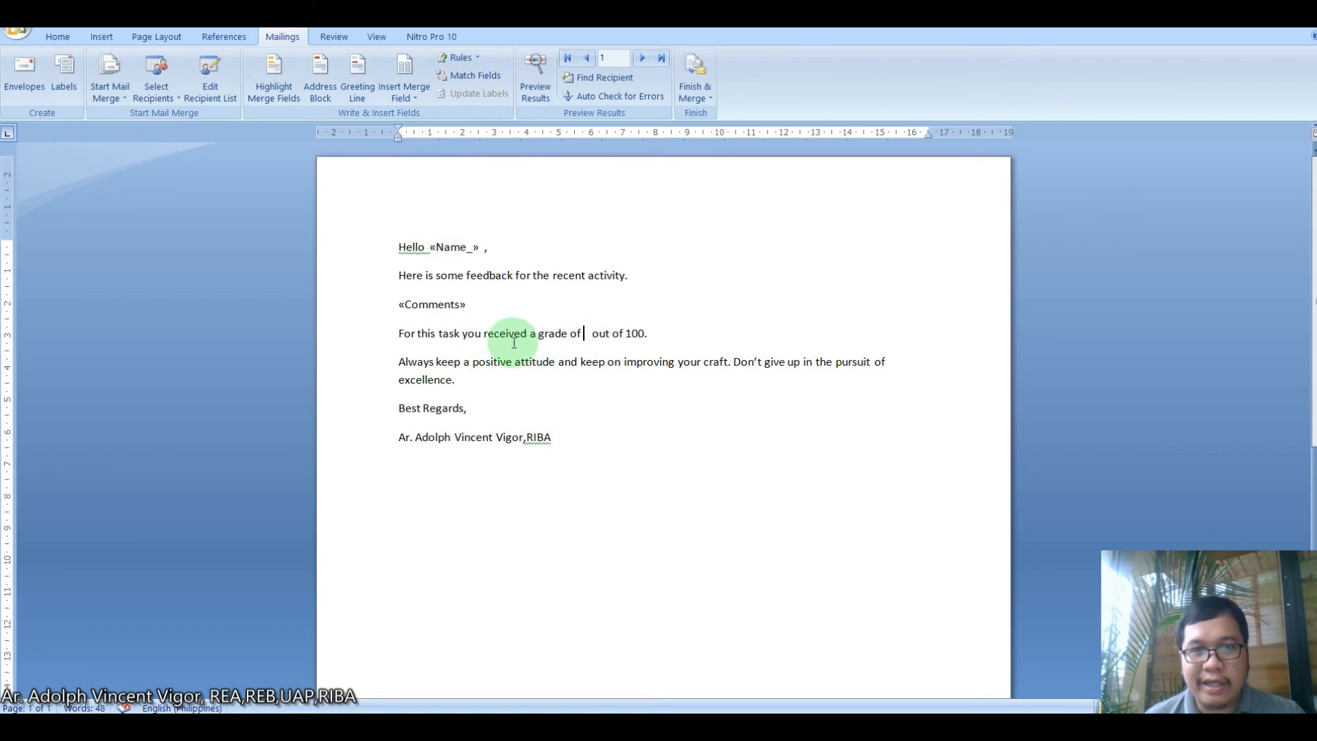
{"action": "left_click", "coordinate": [421, 99]}
{"action": "left_click", "coordinate": [427, 191]}
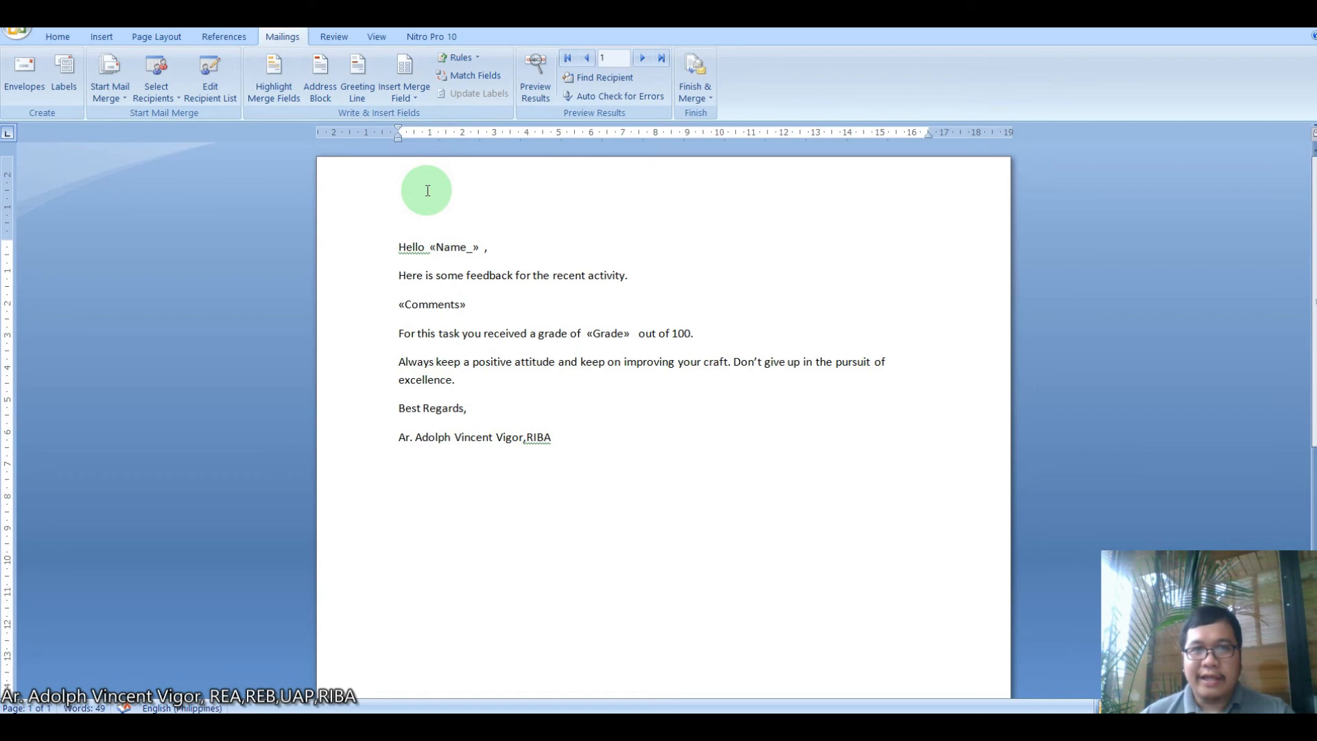
Step: Preview the merged letter for the first three recipients, checking each name, comment and grade
{"action": "left_click", "coordinate": [535, 73]}
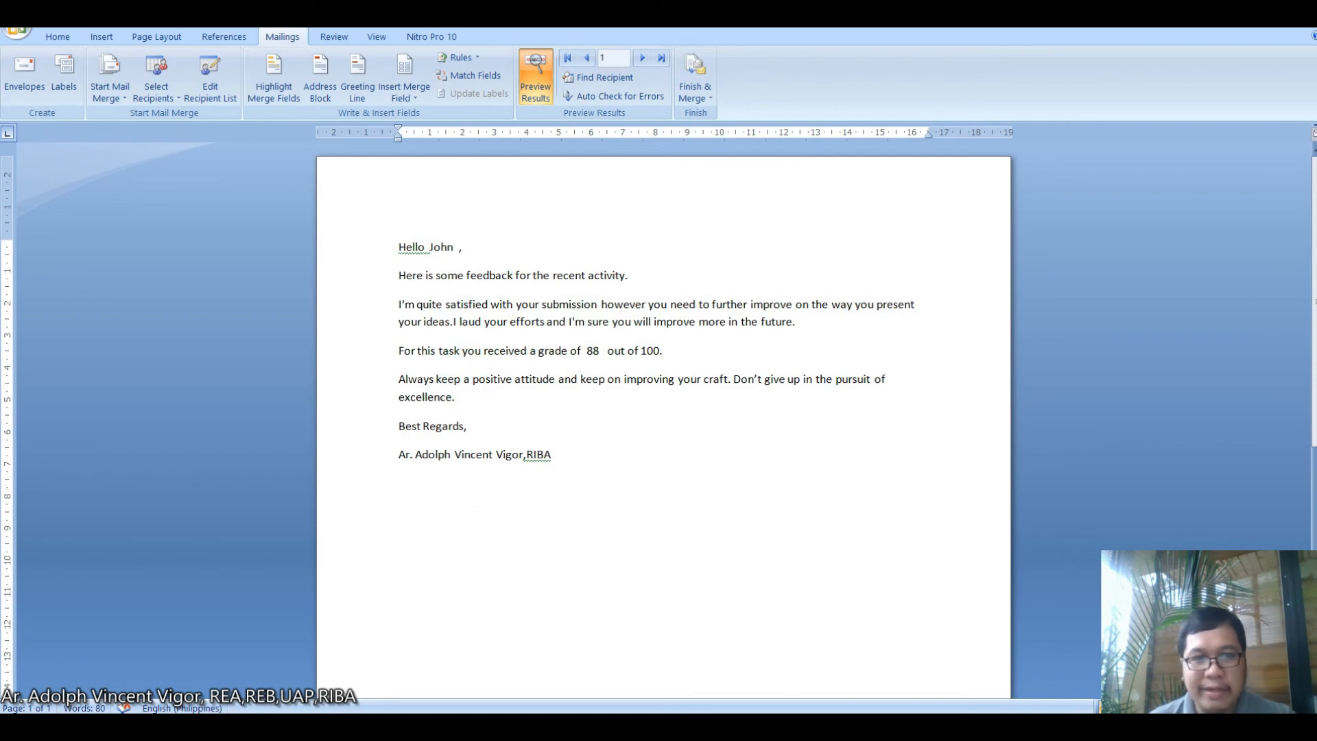
{"action": "left_click", "coordinate": [408, 727]}
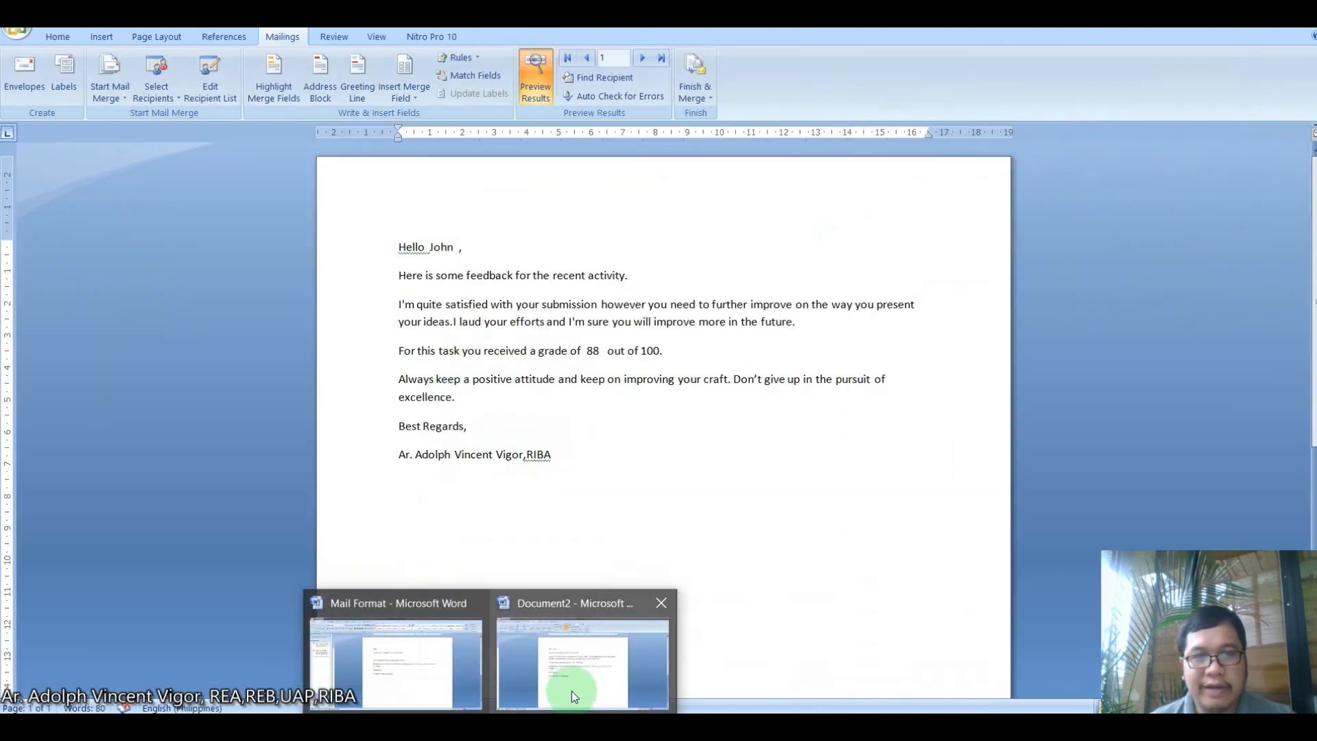
{"action": "left_click", "coordinate": [571, 691]}
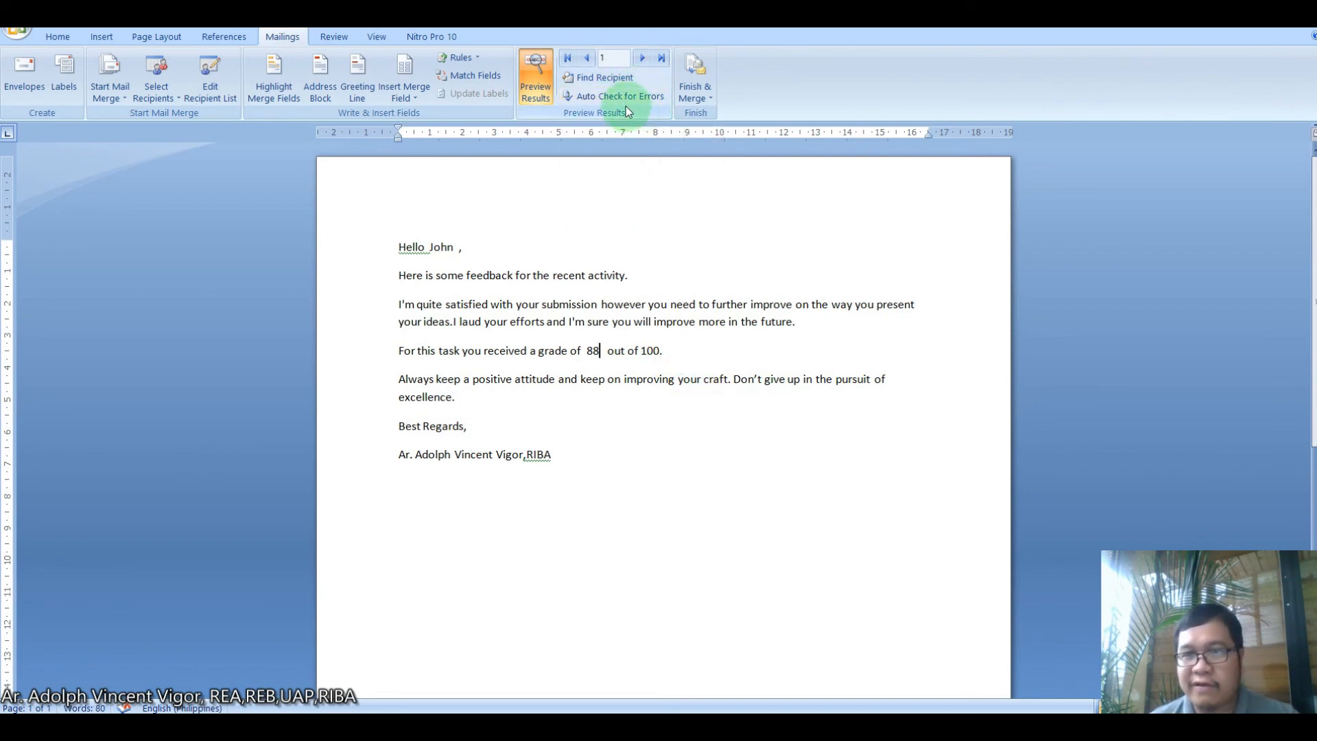
{"action": "left_click", "coordinate": [641, 61]}
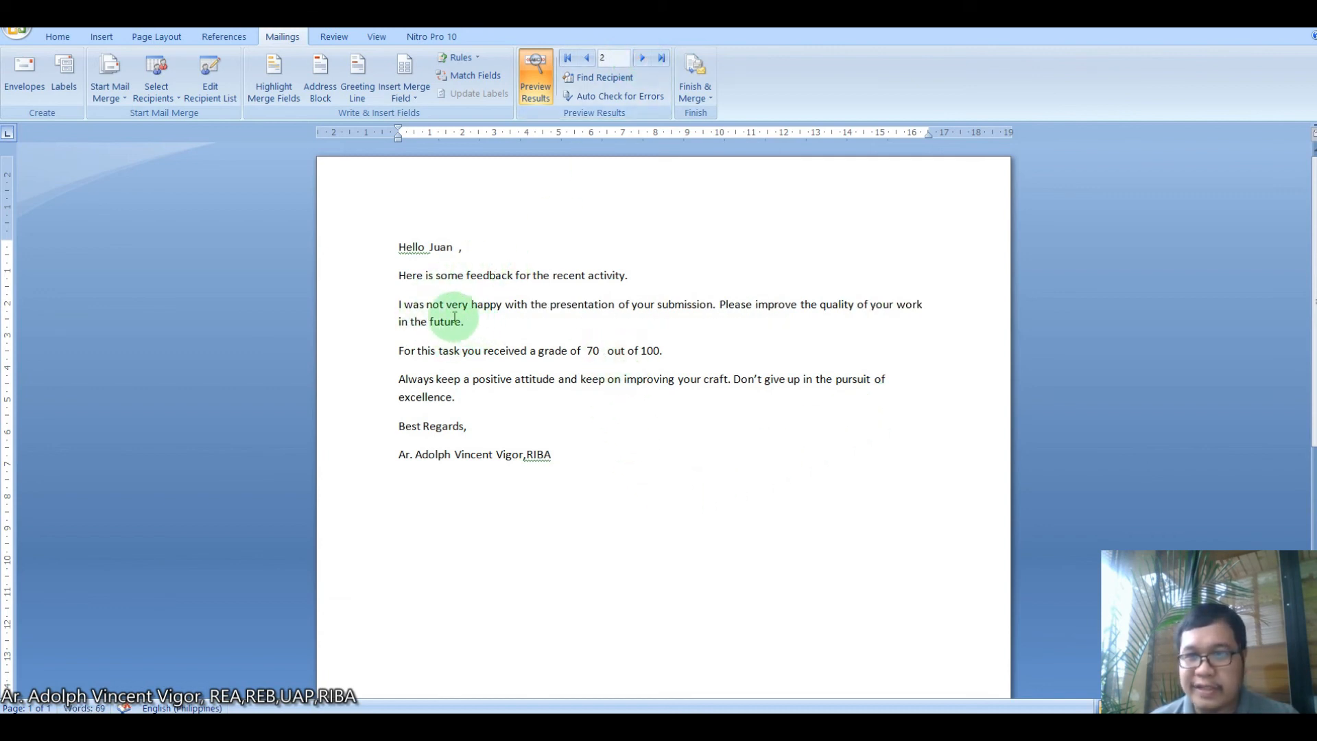
{"action": "left_click", "coordinate": [642, 58]}
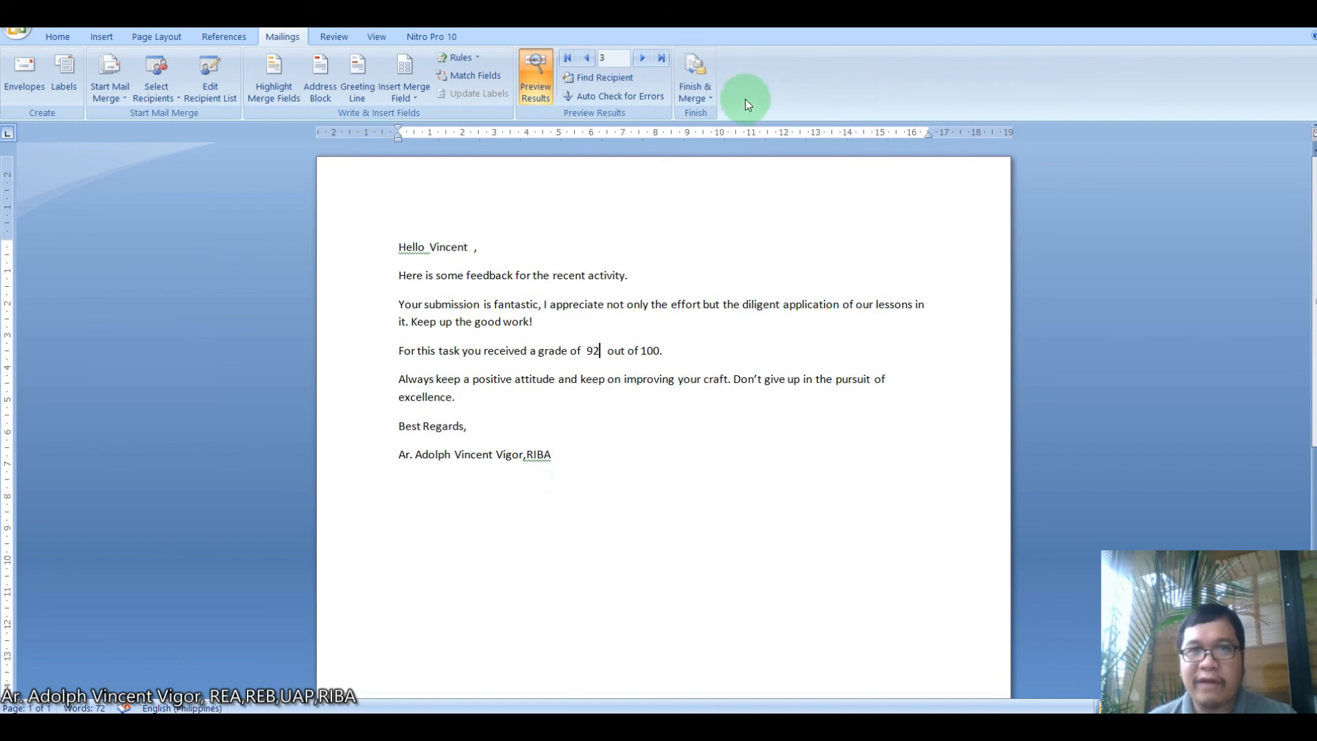
Step: Set up the merge to e-mail messages with the subject line "Feeback for Activity 1"
{"action": "left_click", "coordinate": [699, 92]}
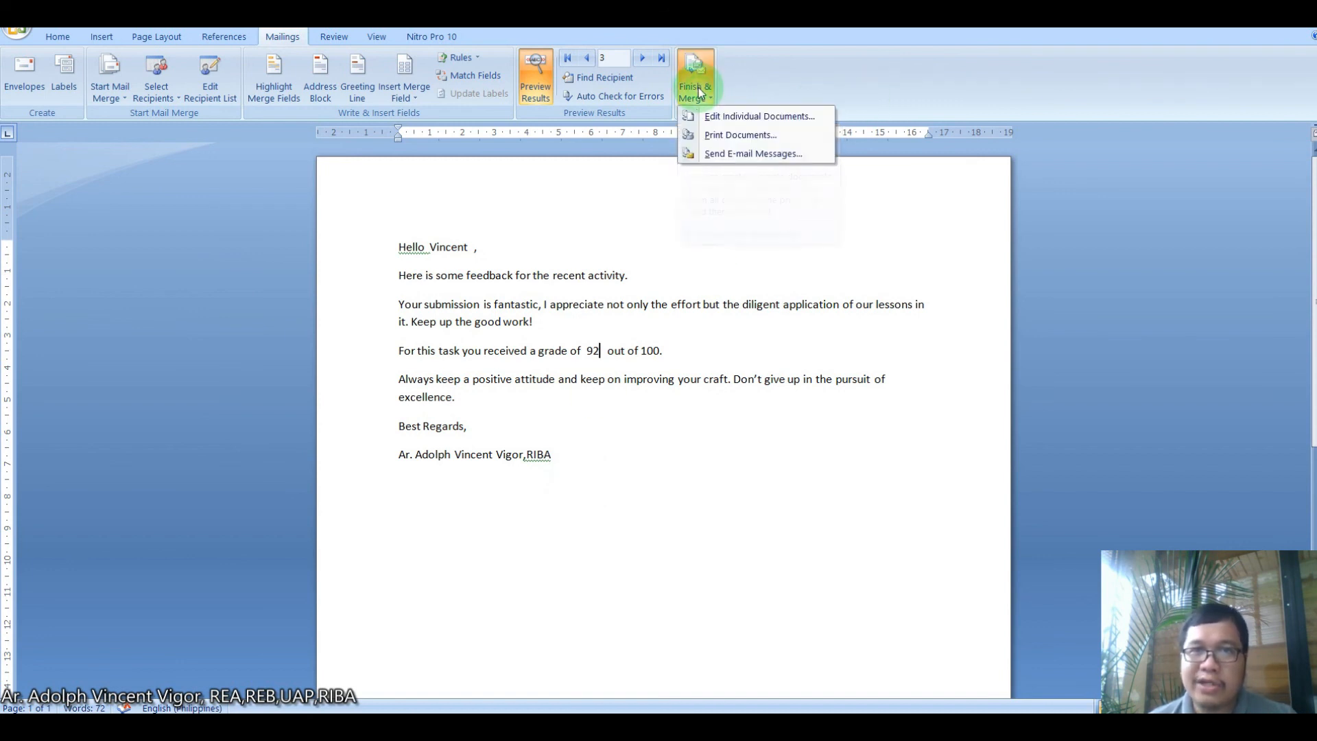
{"action": "left_click", "coordinate": [794, 155]}
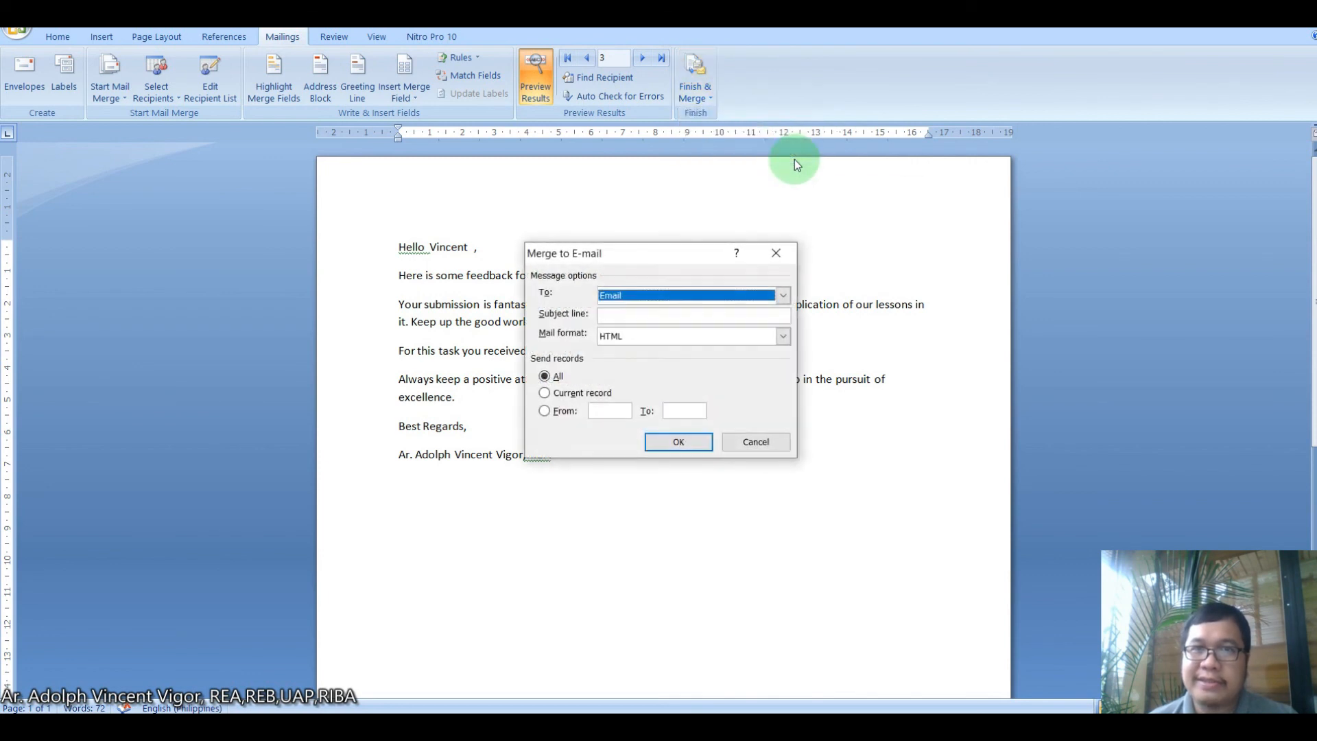
{"action": "left_click", "coordinate": [653, 314]}
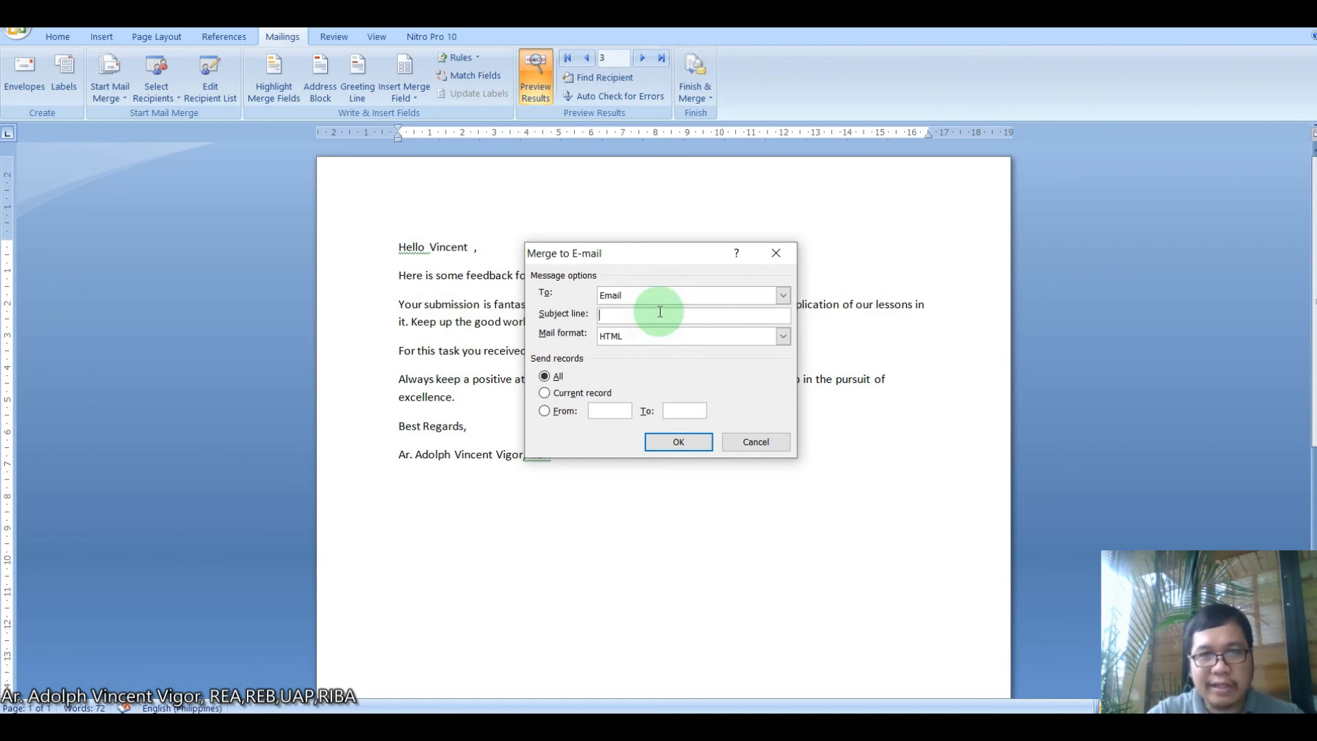
{"action": "type", "text": "Feeb"}
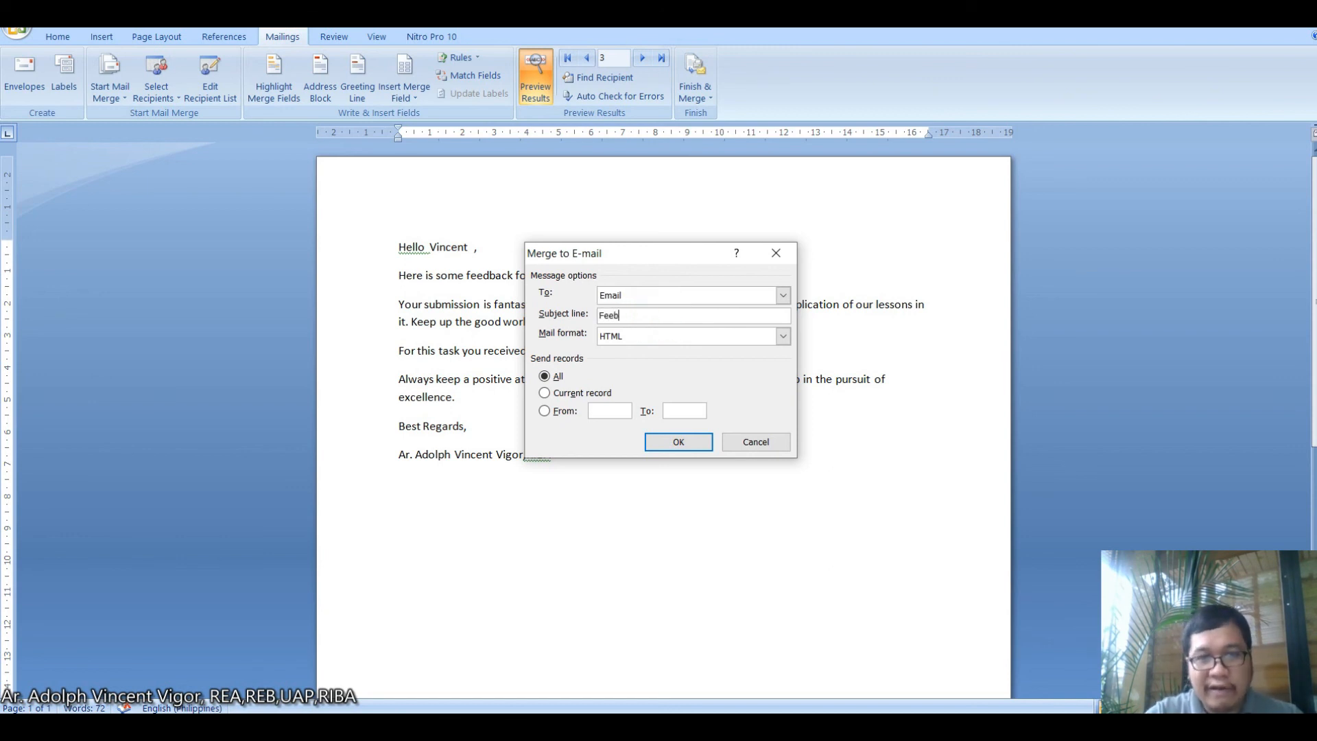
{"action": "type", "text": "ack for Activity 1"}
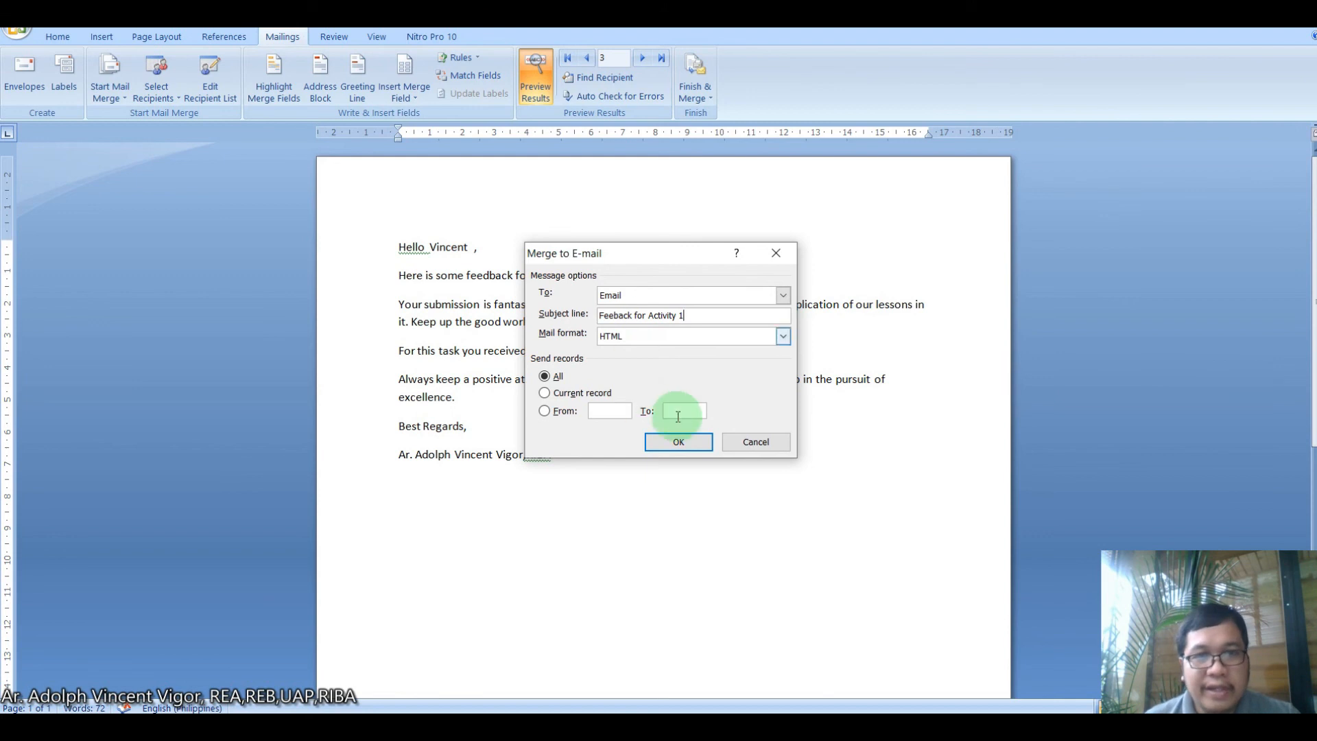